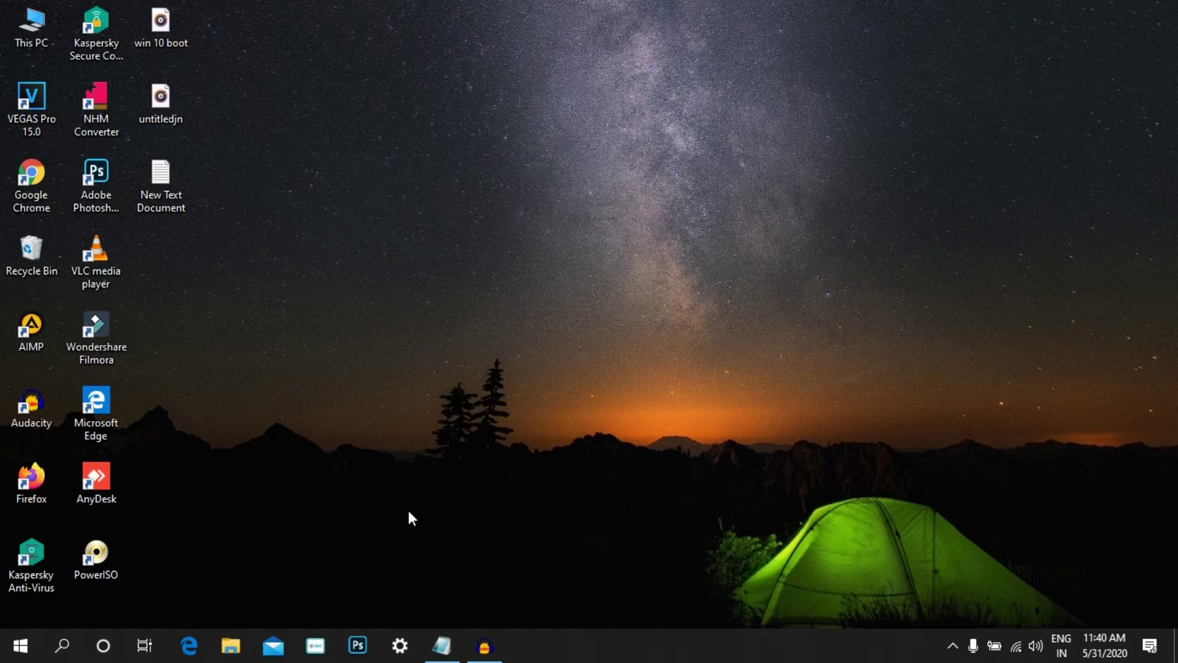
- Open the Reset this PC options on the Recovery page of the Update & Security settings
click(400, 649)
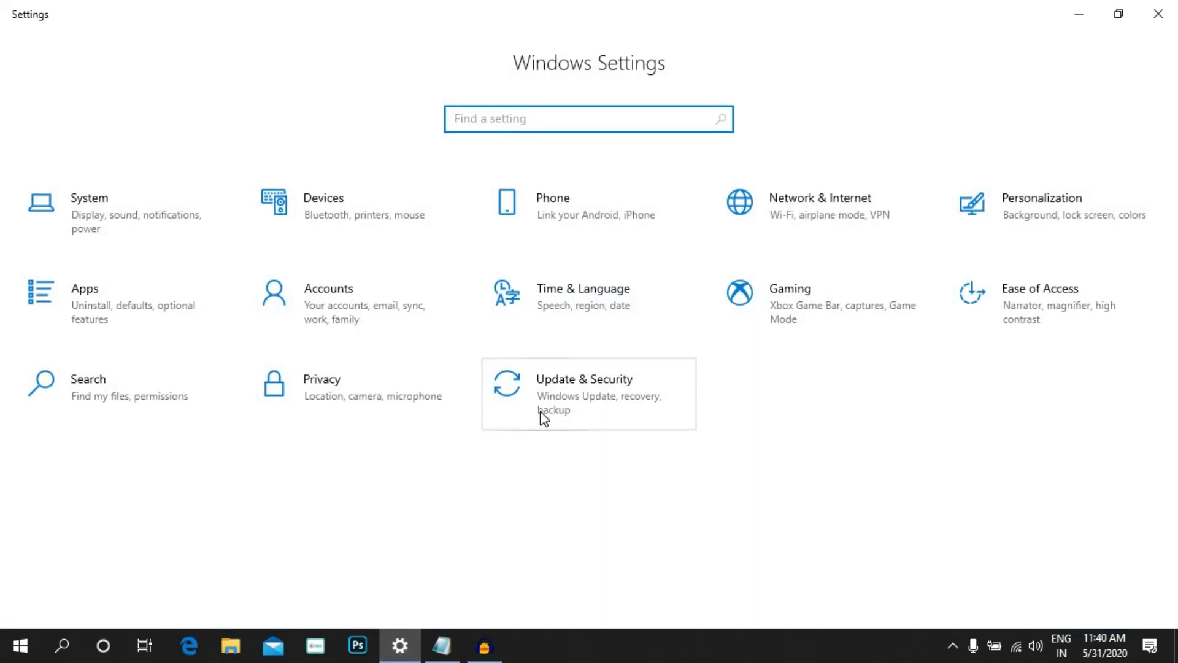
click(541, 413)
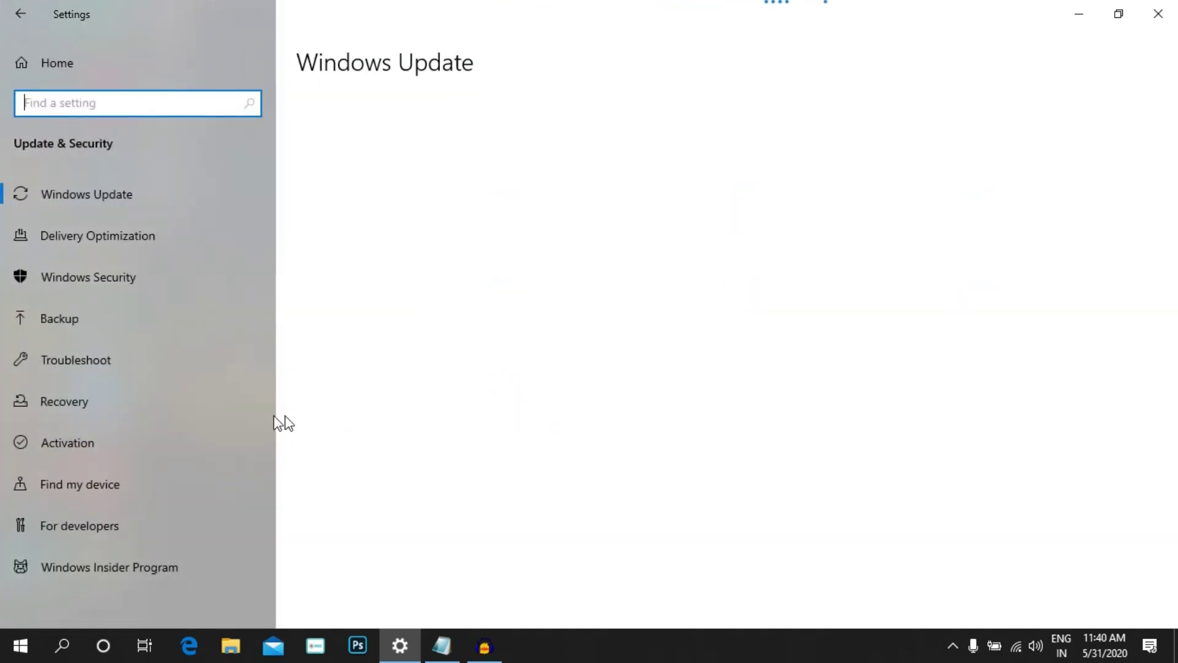
click(209, 417)
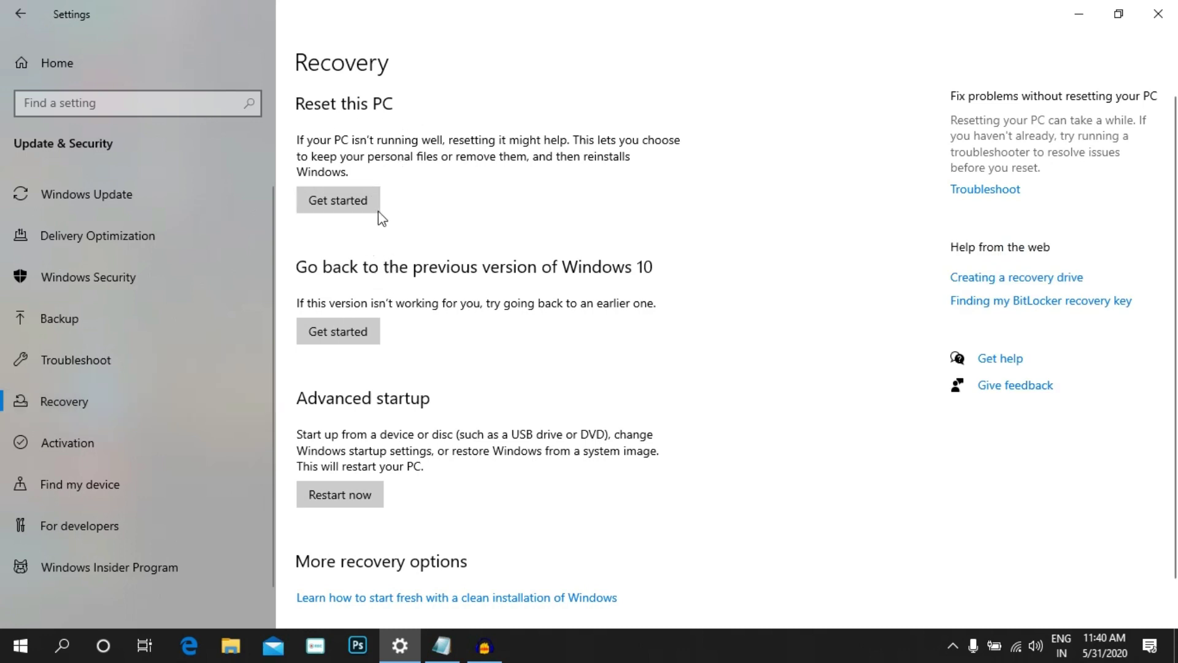
click(361, 206)
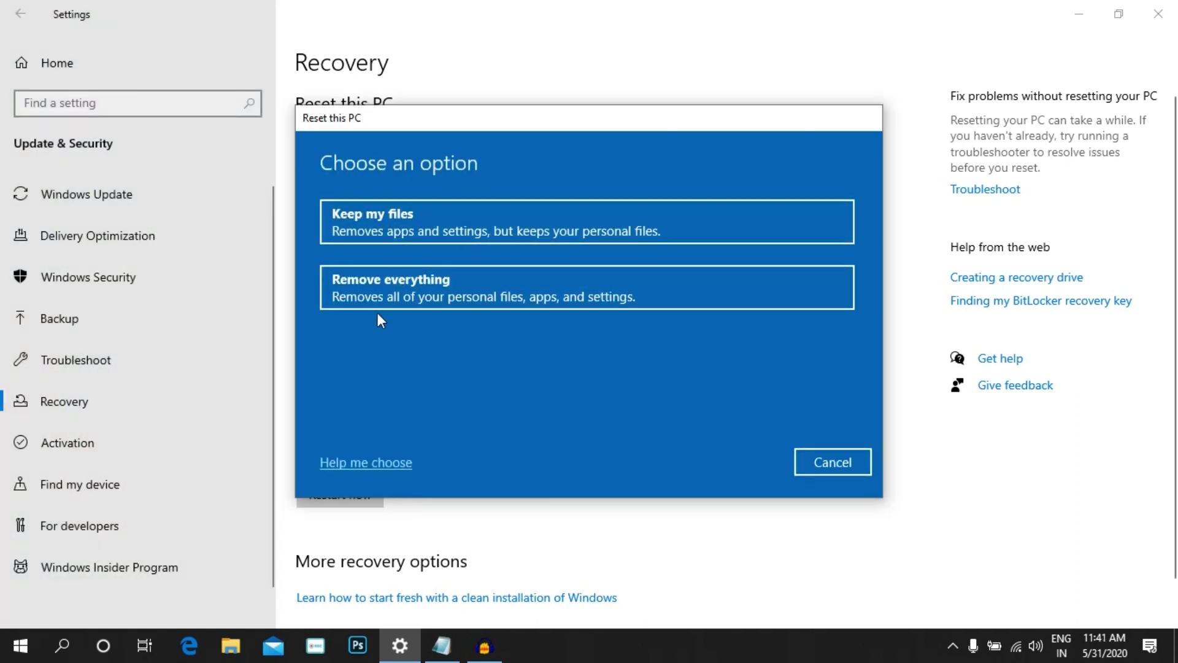
- View the reinstall choices for Remove everything, cancel the reset and close Settings
click(427, 308)
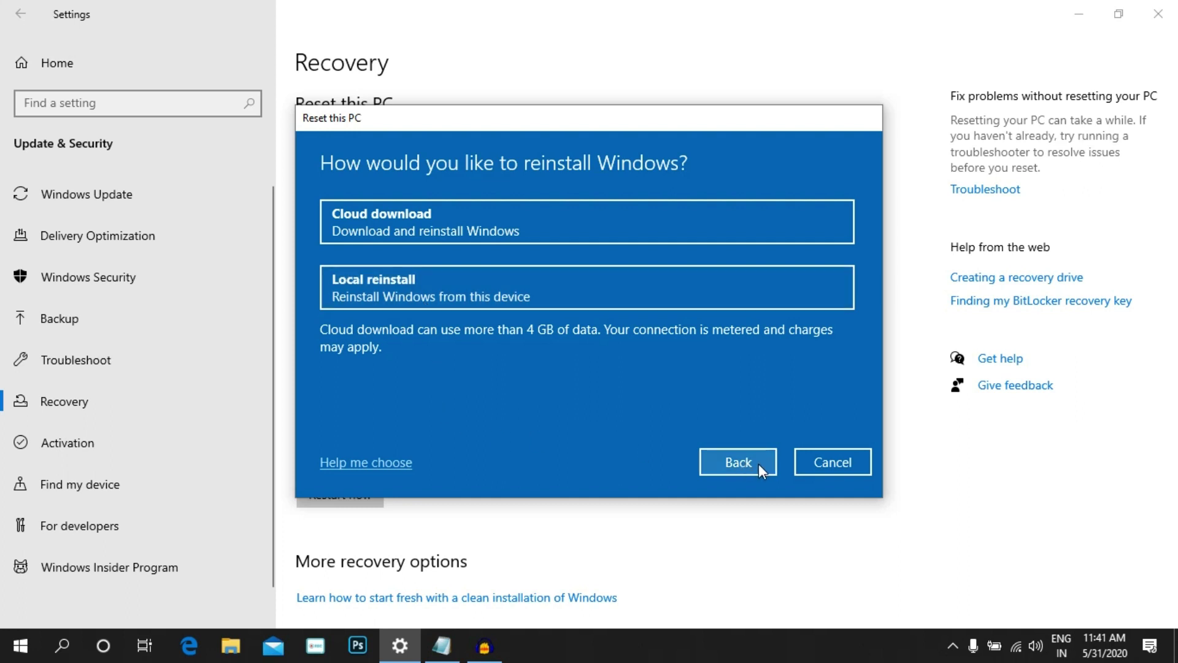
click(821, 468)
click(1158, 14)
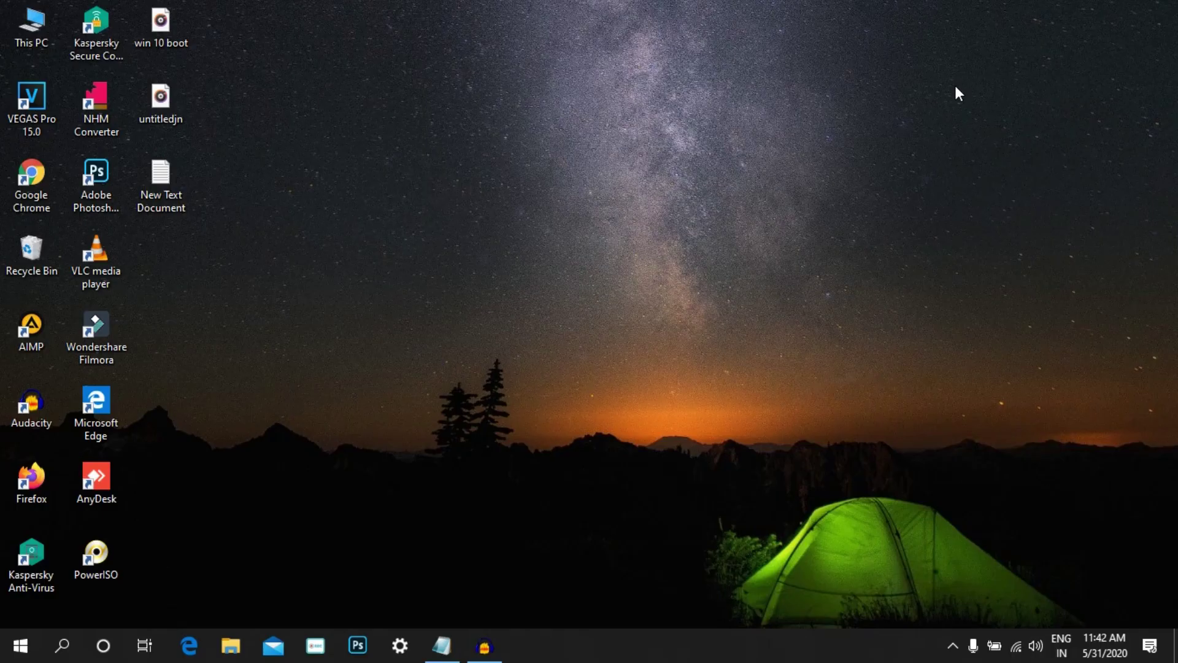
- Open the Text cursor page of the Ease of Access settings and set the cursor indicator color to yellow
click(400, 646)
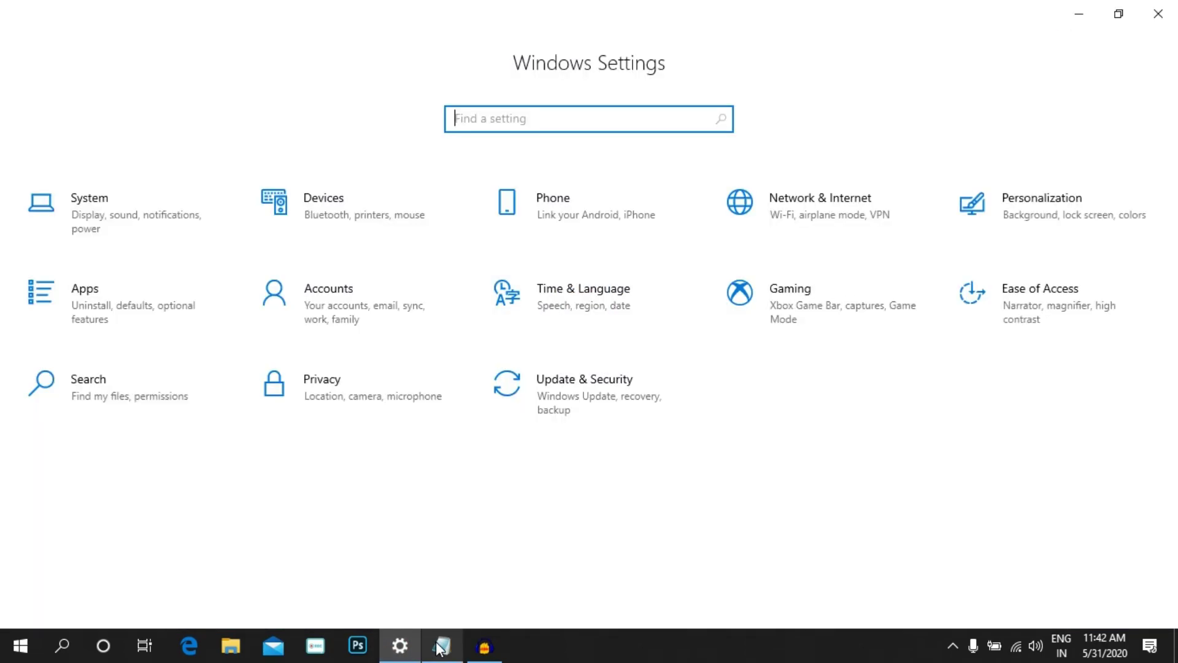
mouse_move(439, 648)
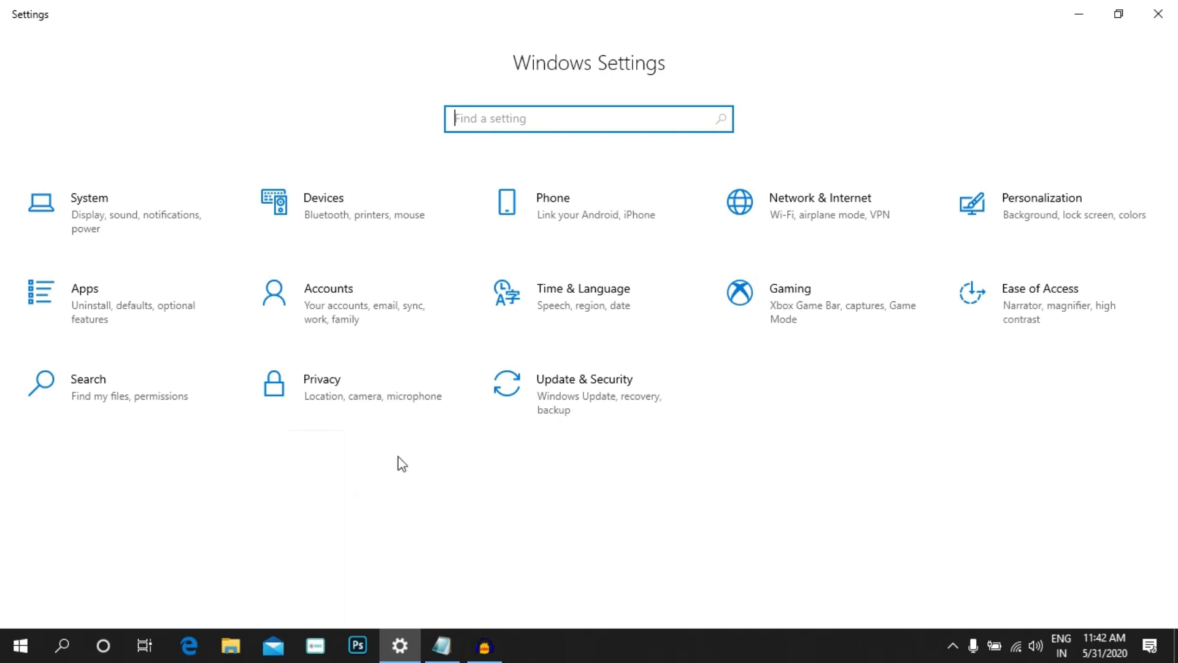
click(989, 317)
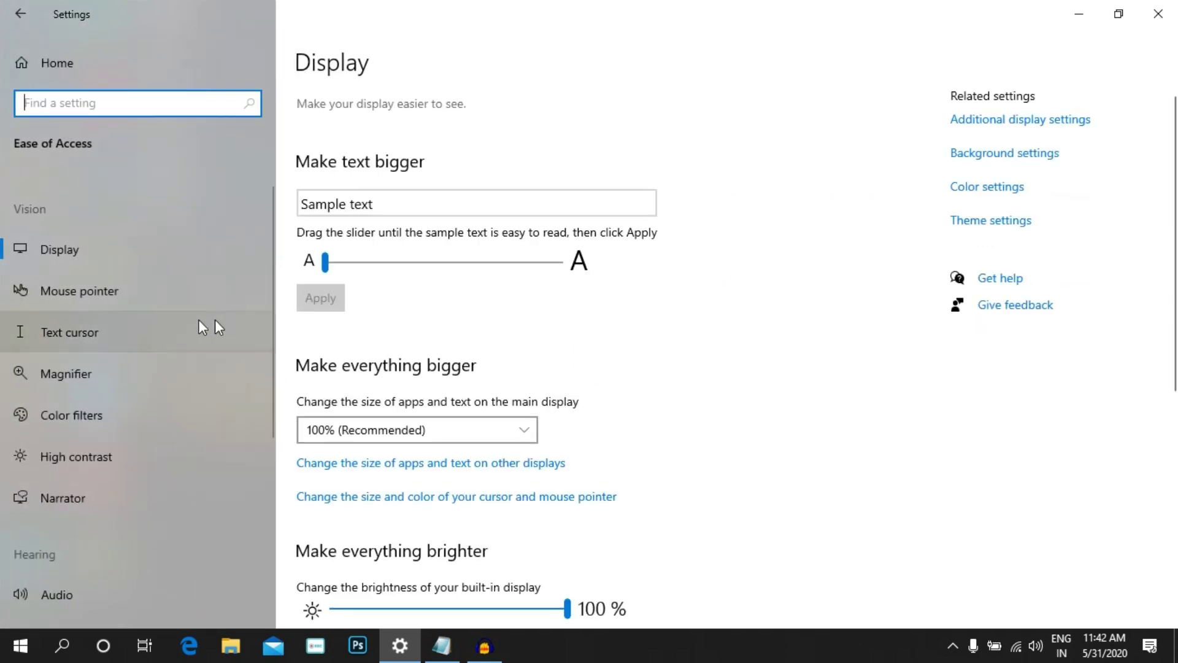
click(114, 340)
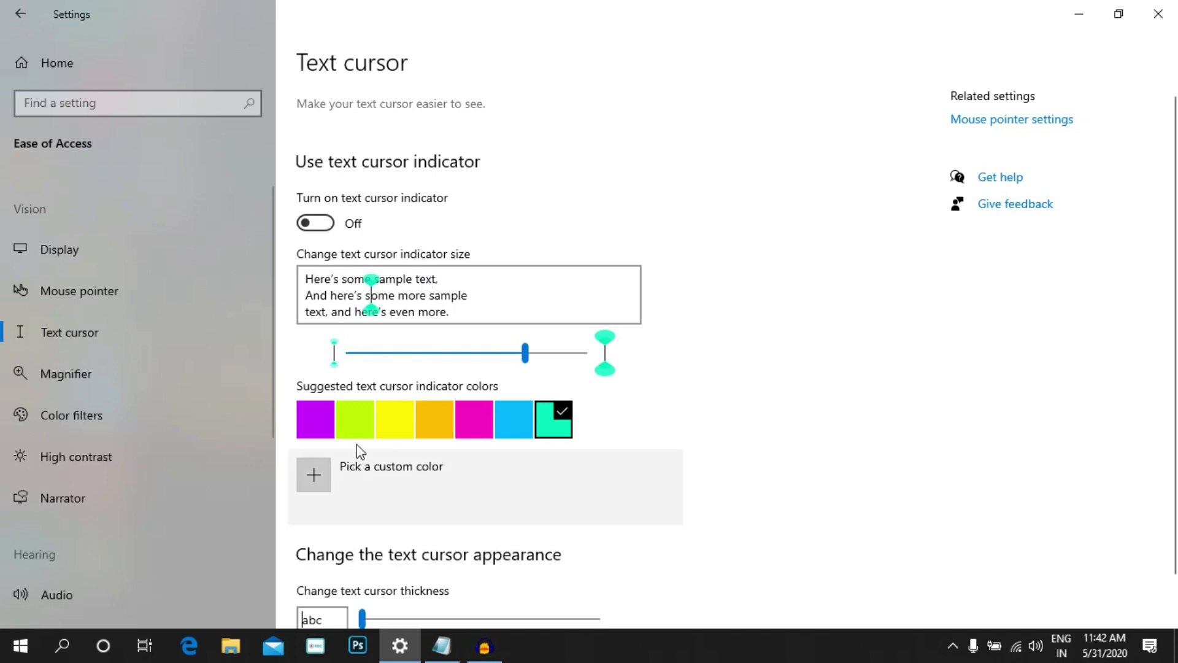
click(362, 422)
click(385, 409)
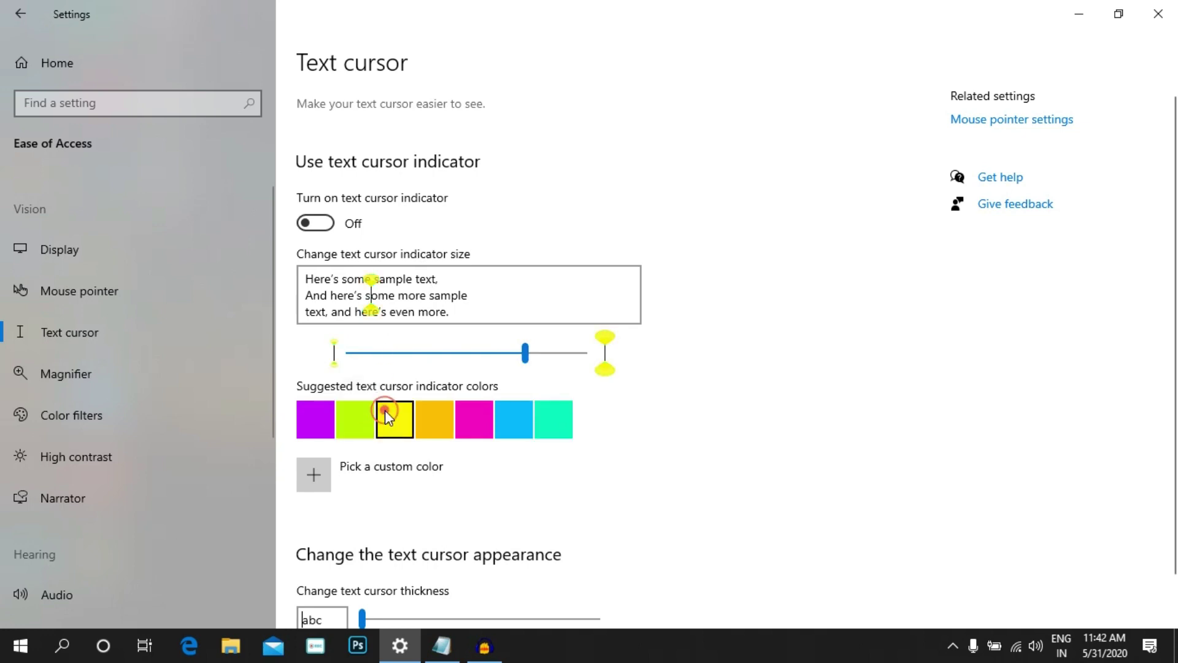
- Bring up the Notepad document briefly, return to Settings and turn on the text cursor indicator
click(441, 645)
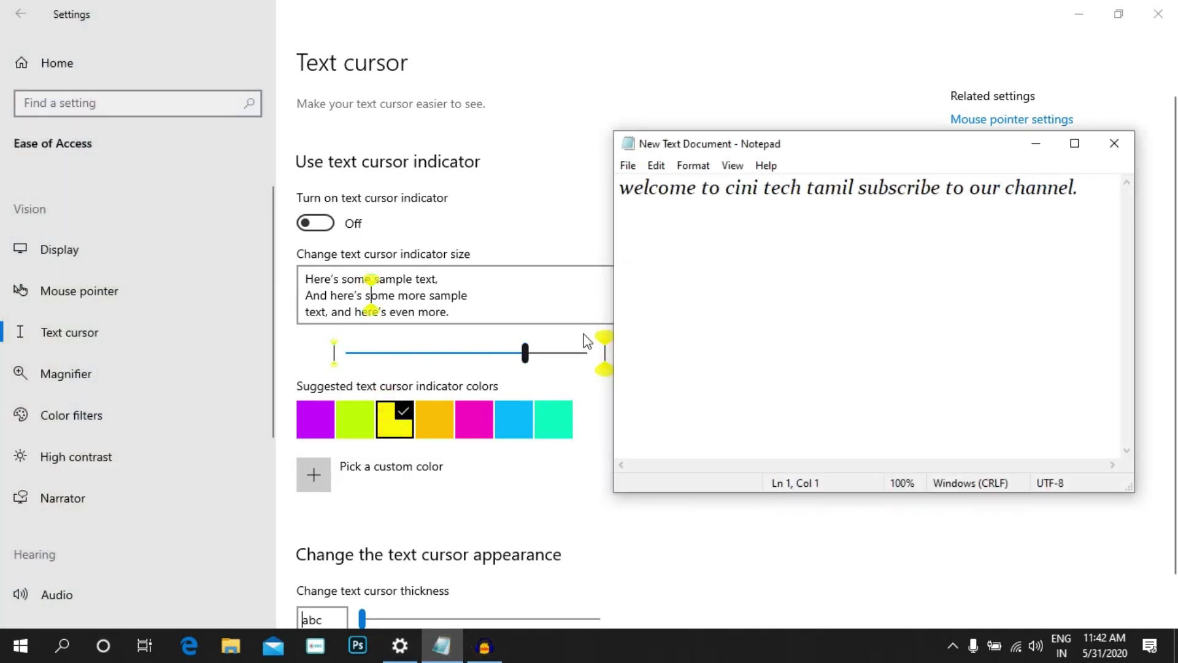
click(656, 165)
click(334, 224)
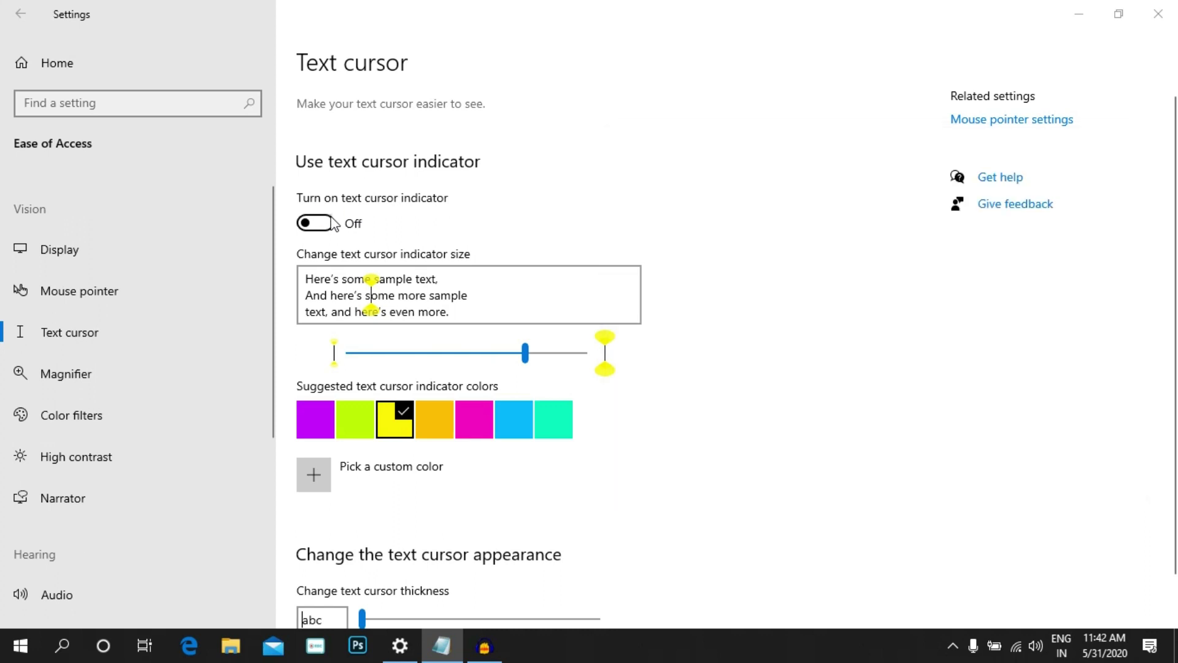
click(322, 225)
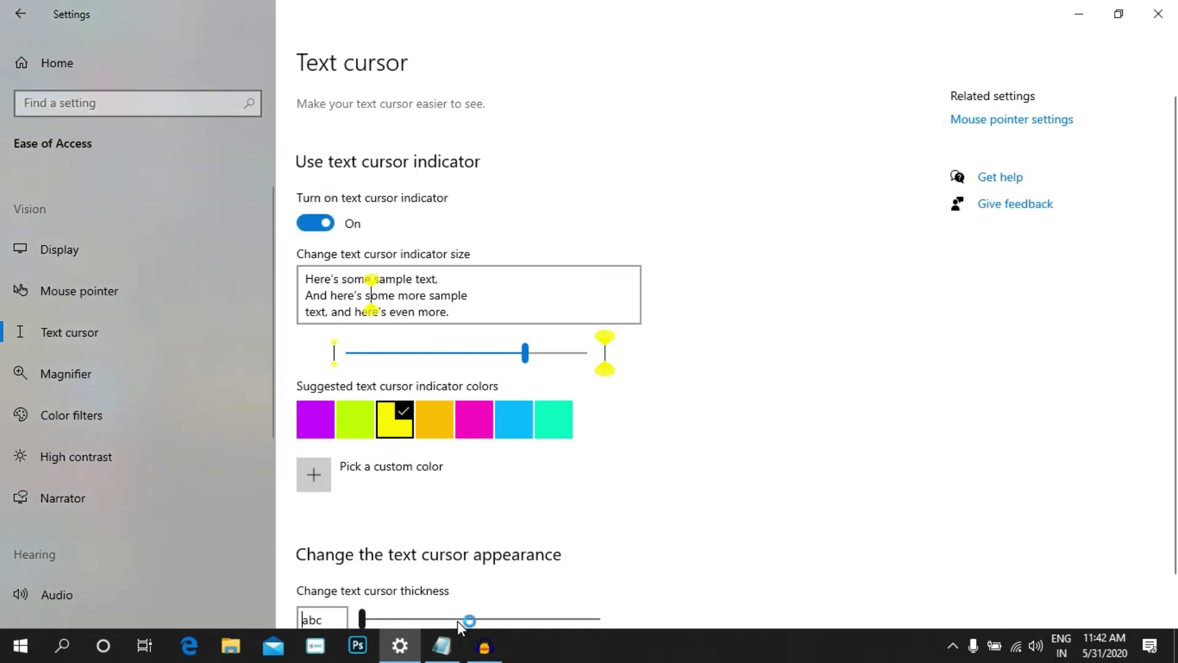
- Preview the cursor indicator in Notepad by moving the cursor from "welcome" to before "tamil", and close Notepad and Settings
click(441, 645)
click(666, 197)
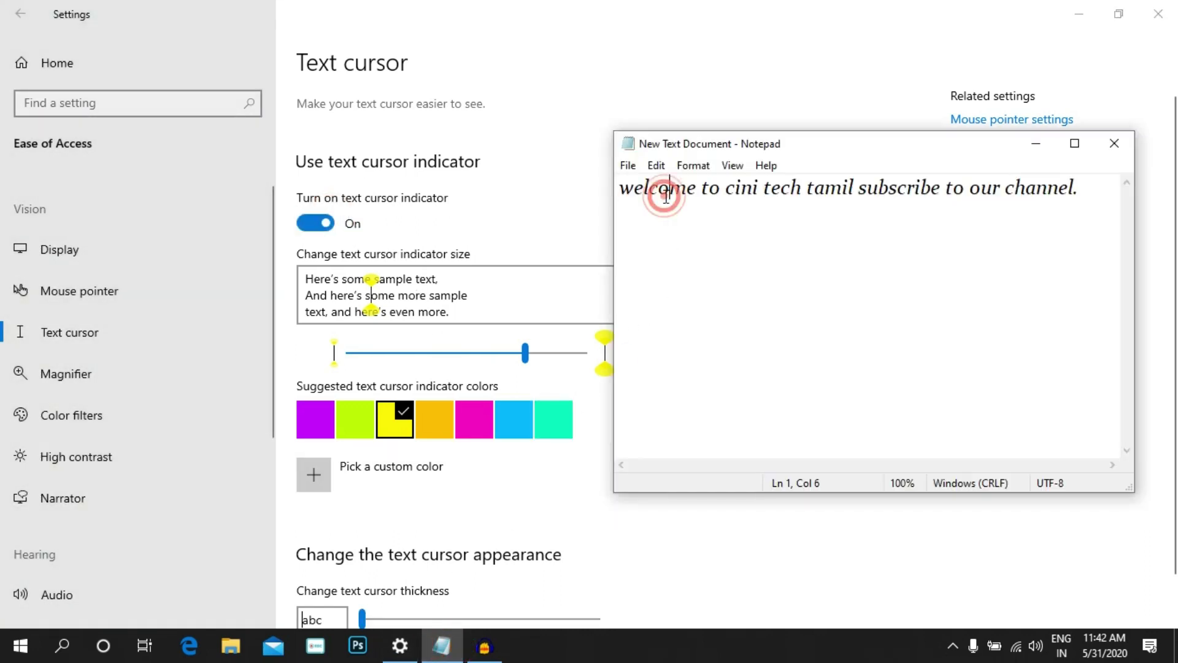
key(Right)
key(Right)
key(Right)
key(Right)
key(Right)
key(Right)
key(Right)
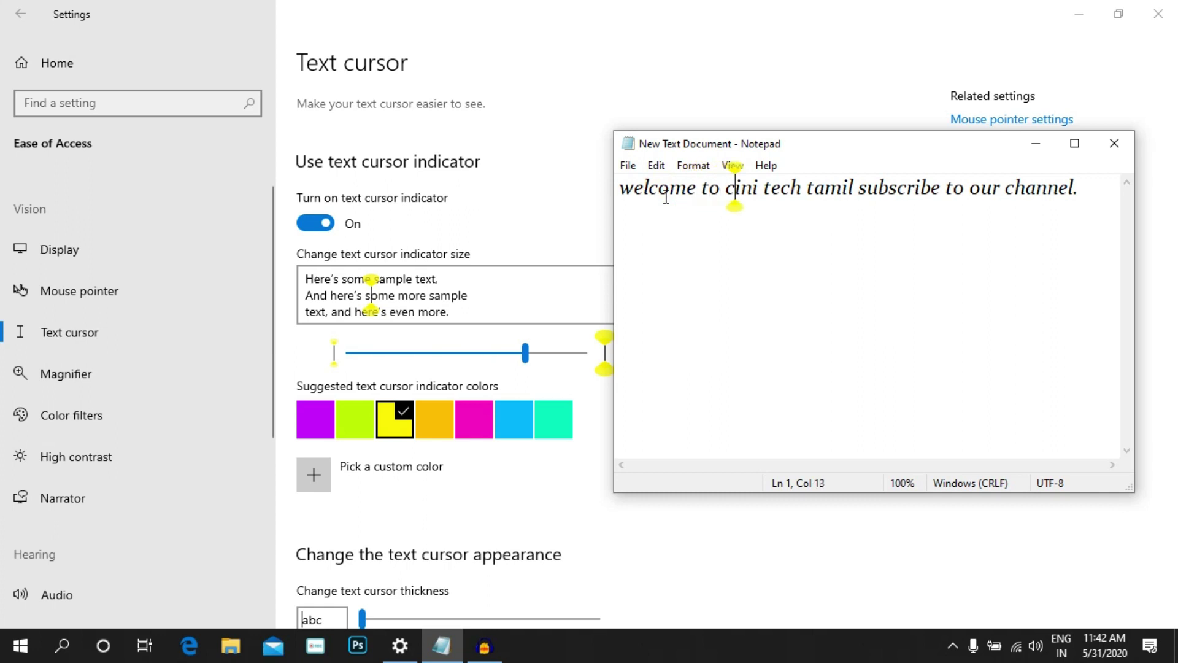
key(Right)
key(Right)
key(Right)
key(Right)
key(Right)
key(Right)
key(Right)
key(Right)
key(Right)
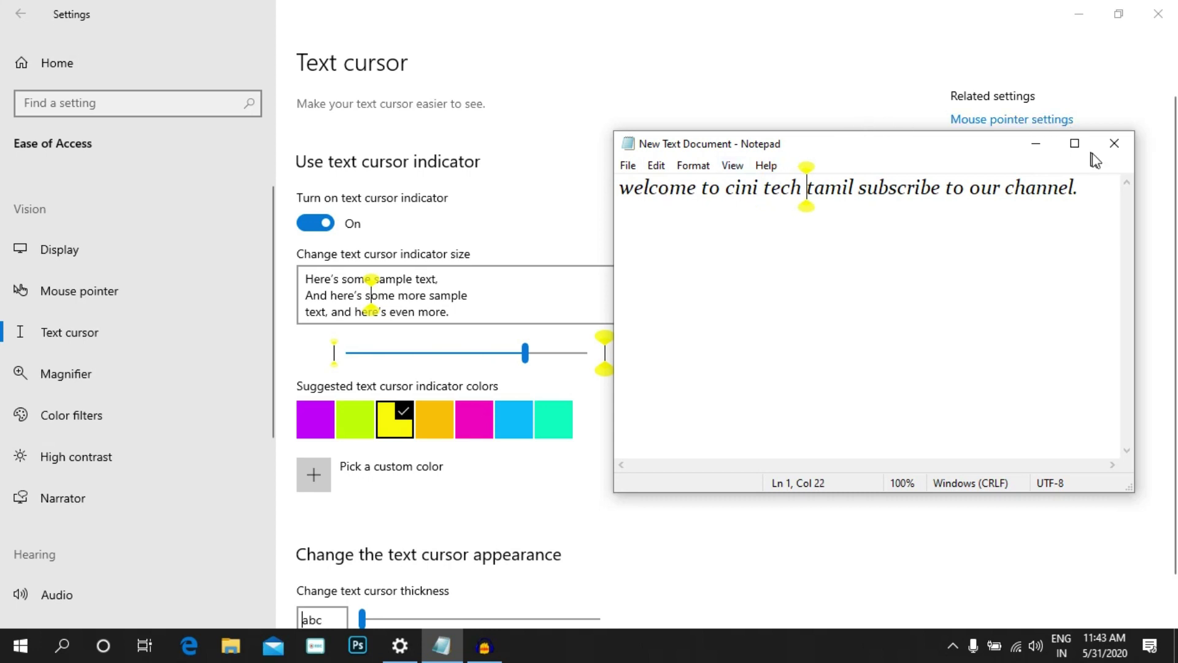
click(1114, 143)
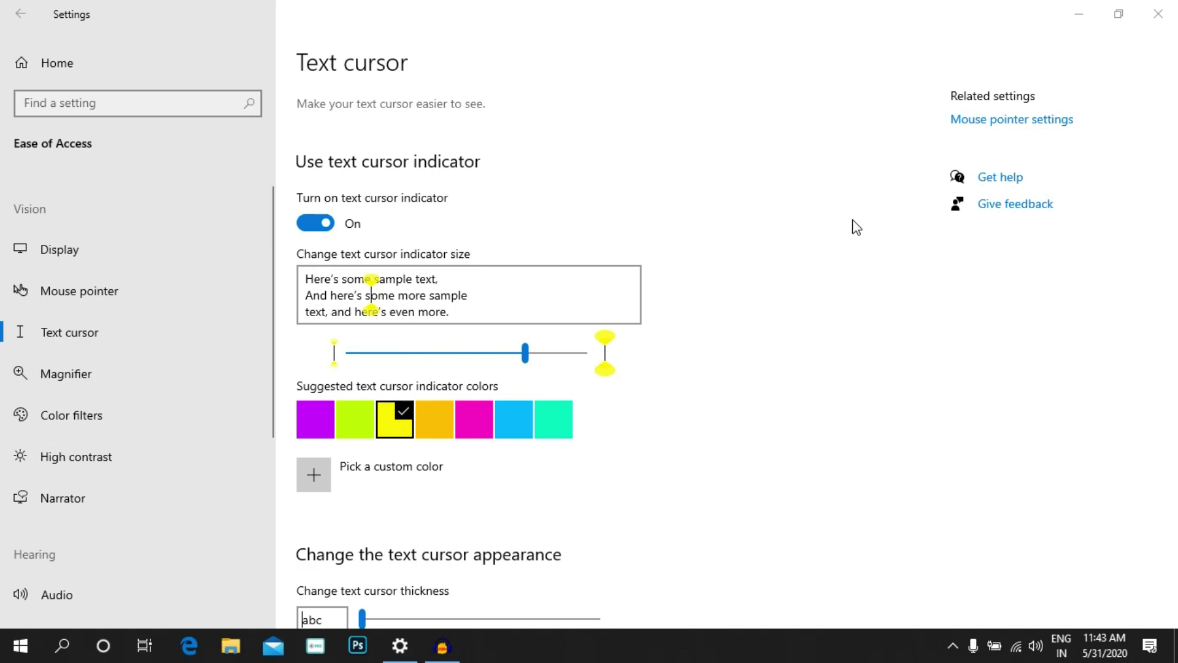
click(1158, 13)
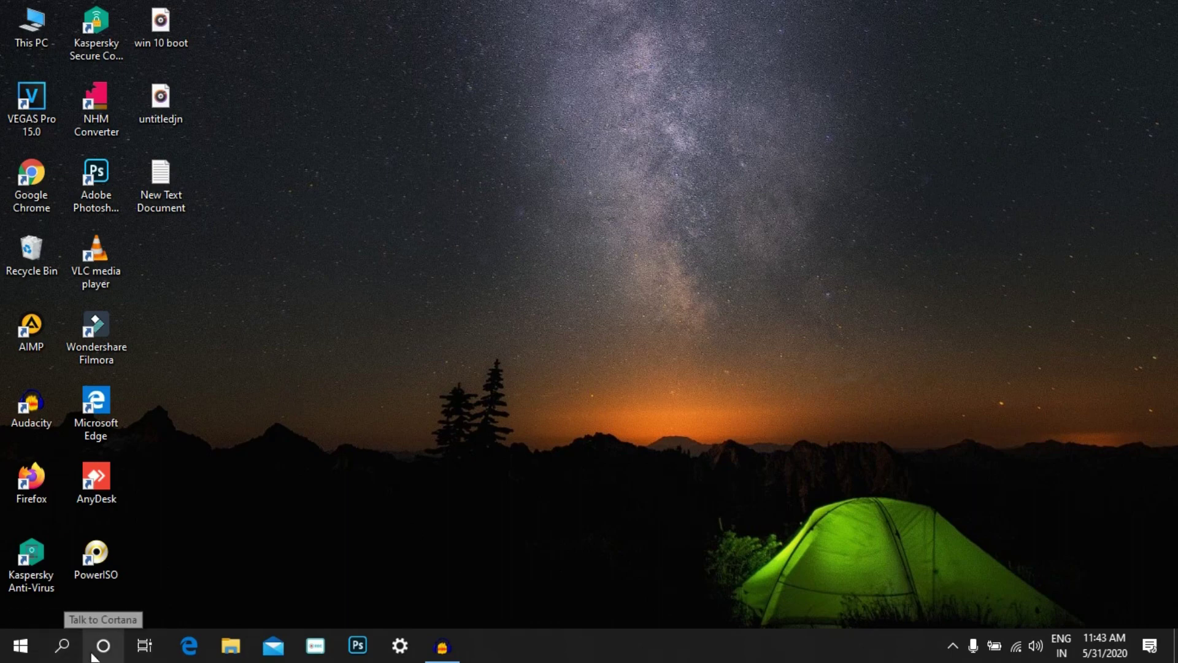
- Create two additional virtual desktops in Task View
click(136, 654)
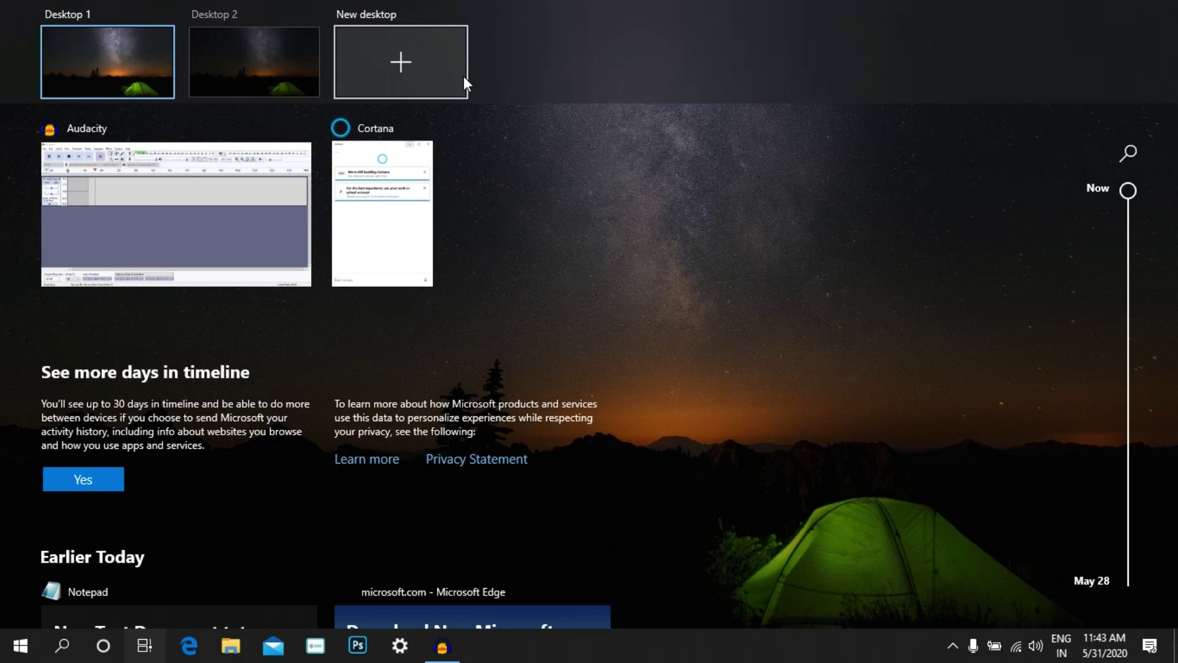
click(463, 77)
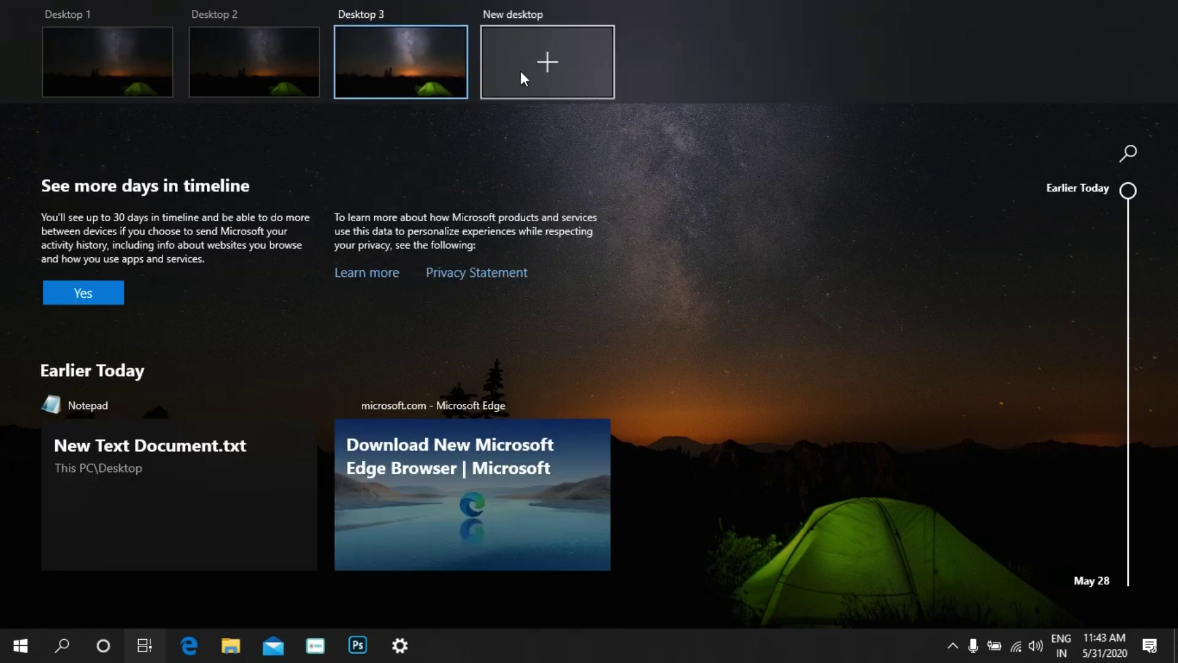
click(521, 71)
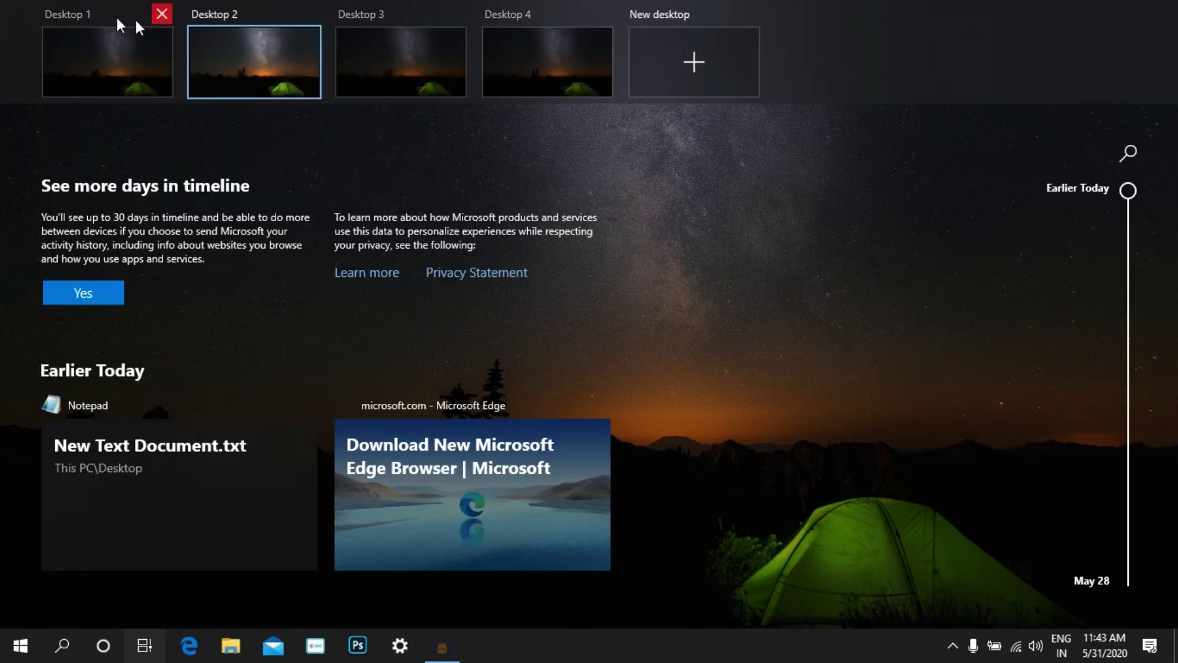
- Try renaming Desktop 1, clear the entered text and close Task View
mouse_move(57, 11)
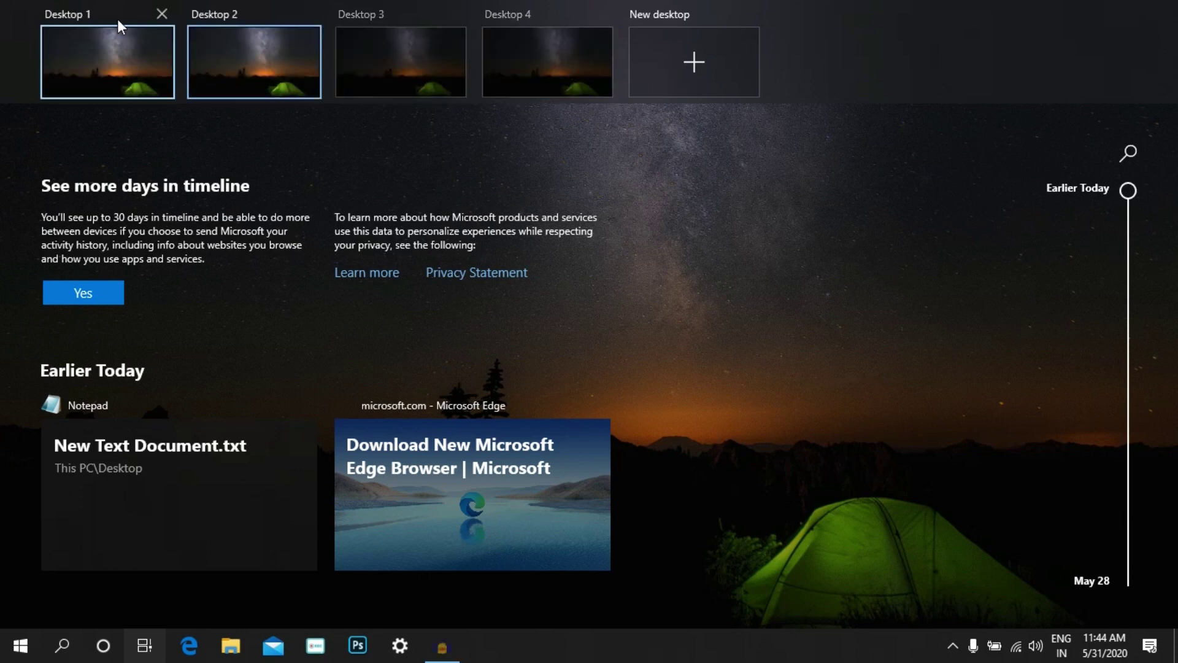
click(82, 13)
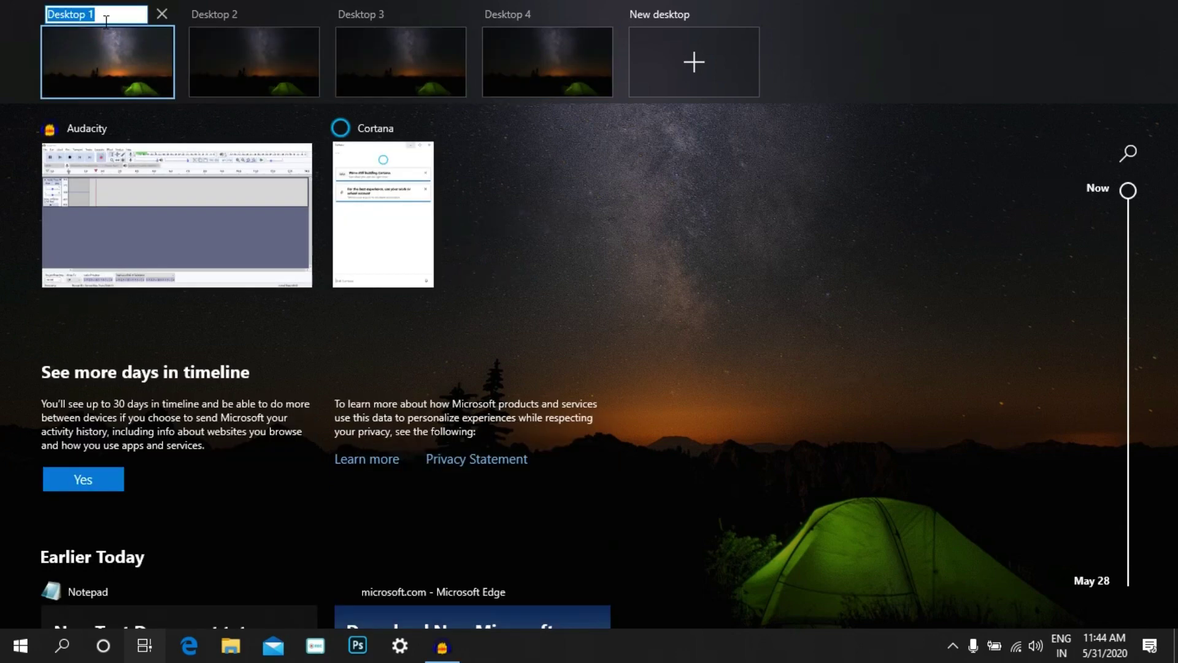
key(BackSpace)
text(mu)
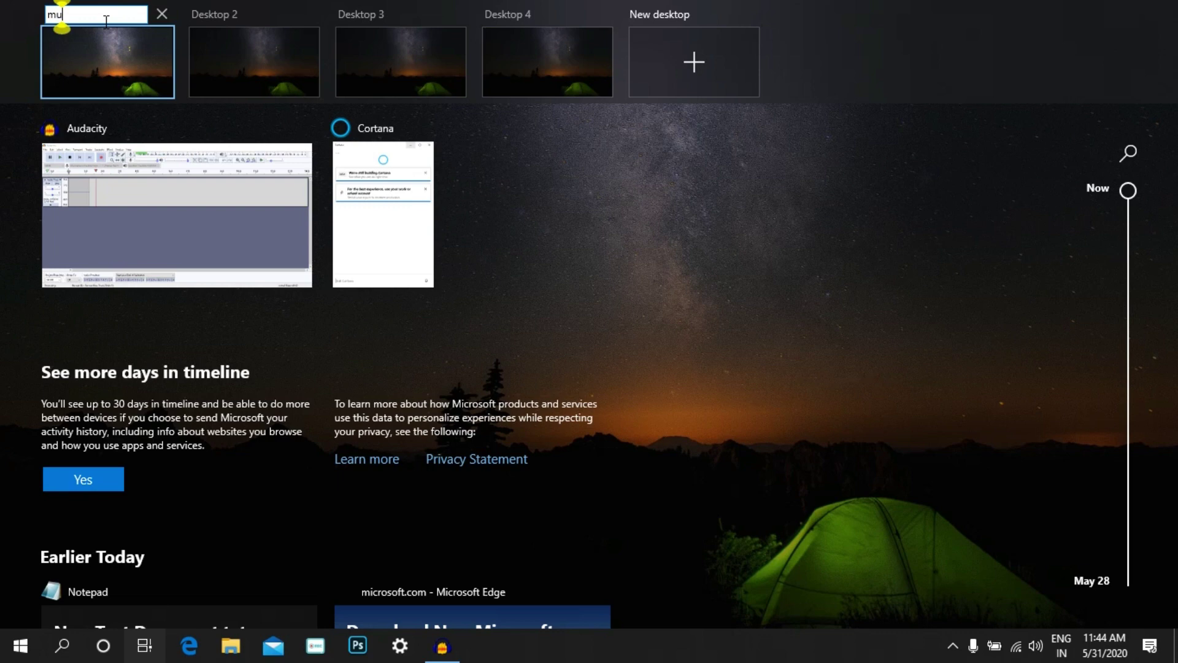
text(sy)
key(BackSpace)
text(uc)
key(BackSpace)
key(BackSpace)
key(BackSpace)
key(BackSpace)
key(BackSpace)
scroll(620, 118, down, 3)
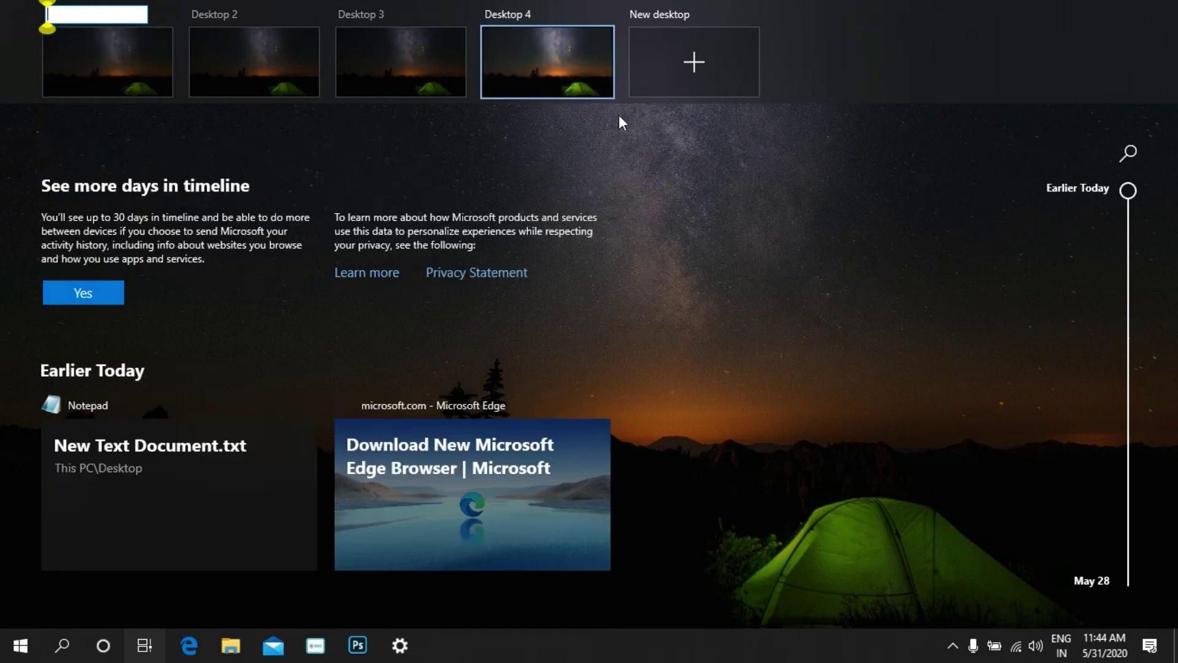
click(146, 645)
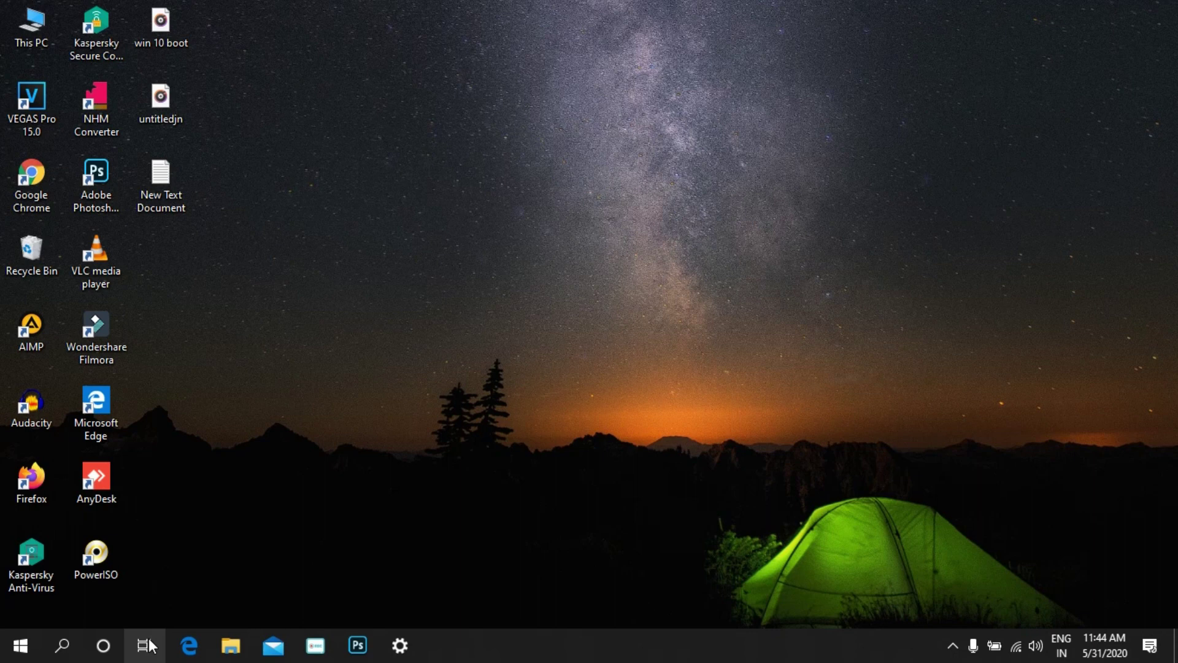
- Open Cortana, move its window toward the middle of the desktop and view the Talking to Cortana settings
click(116, 652)
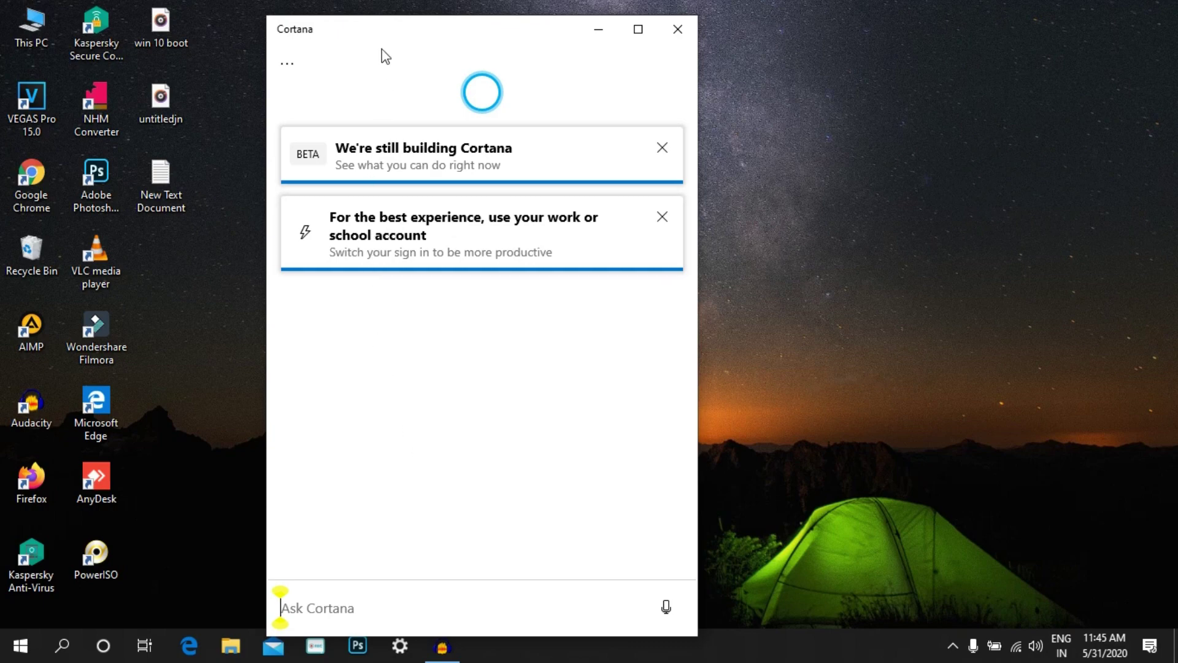
drag(373, 42, 569, 48)
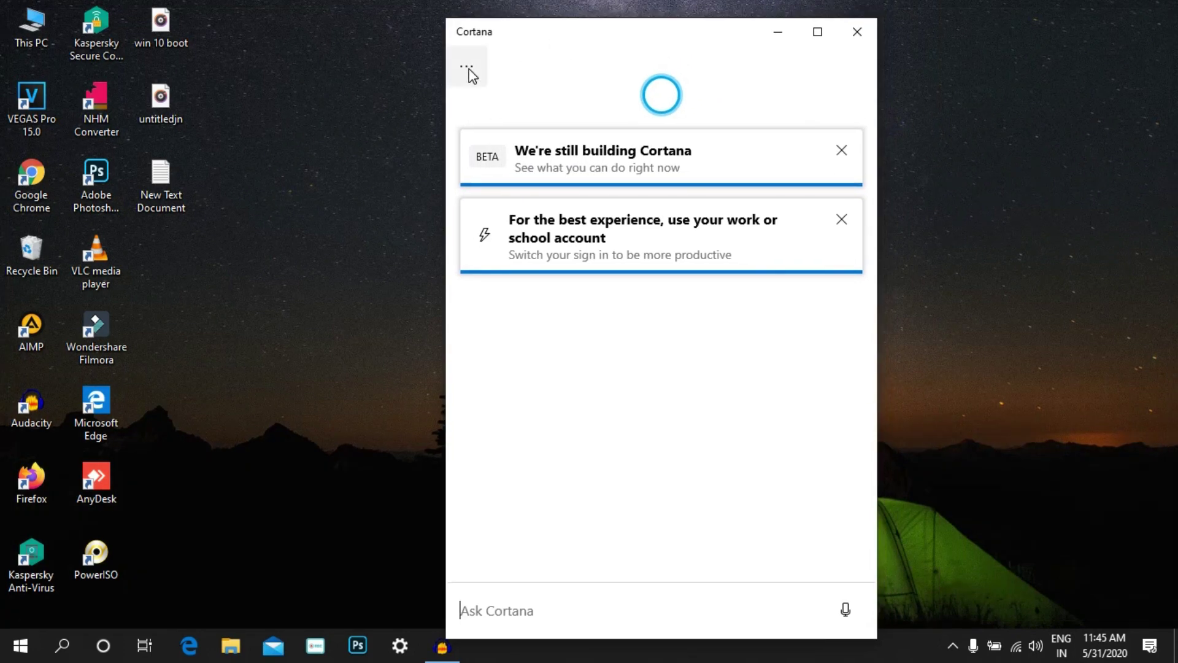
click(470, 72)
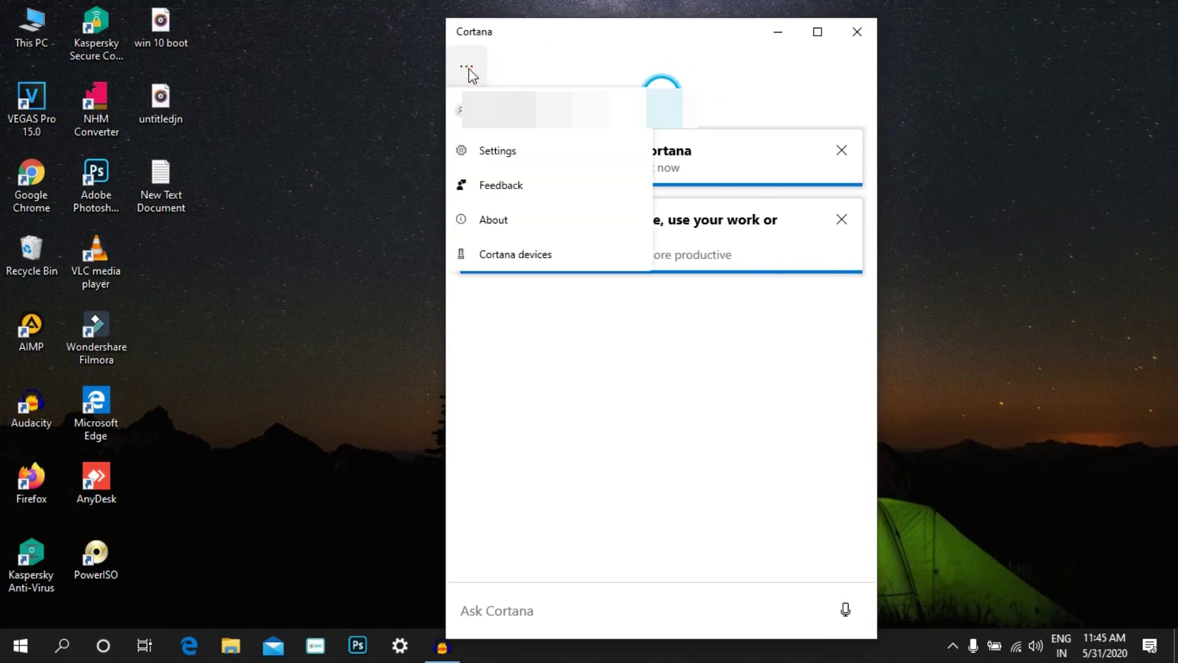
click(489, 148)
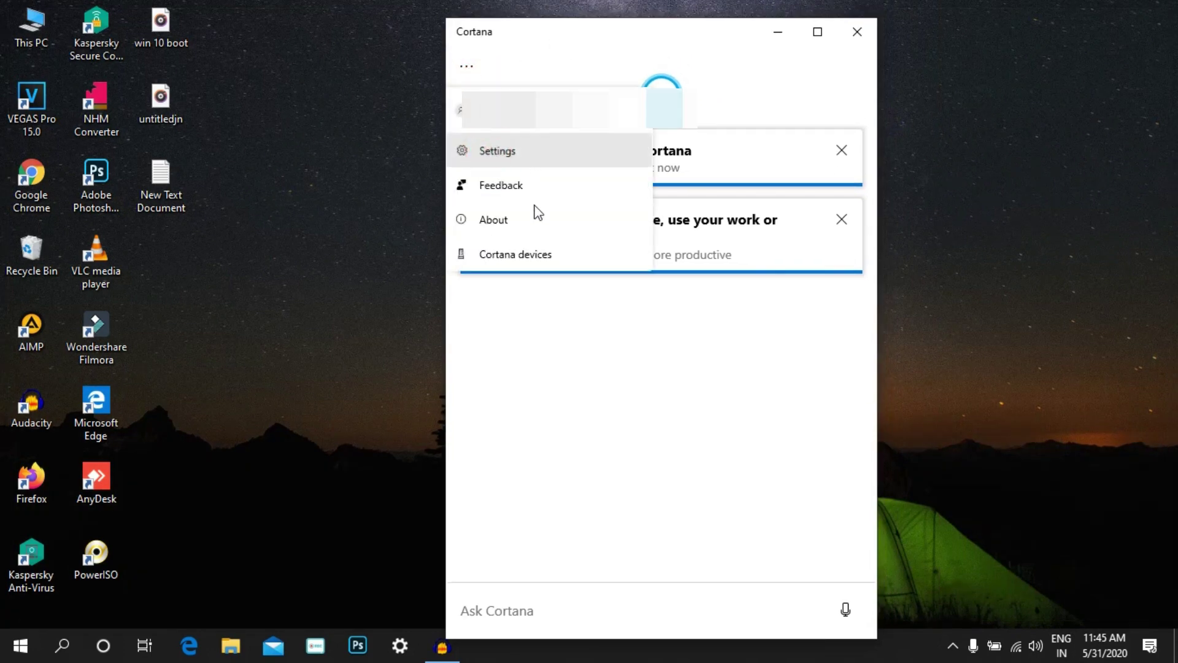
click(489, 153)
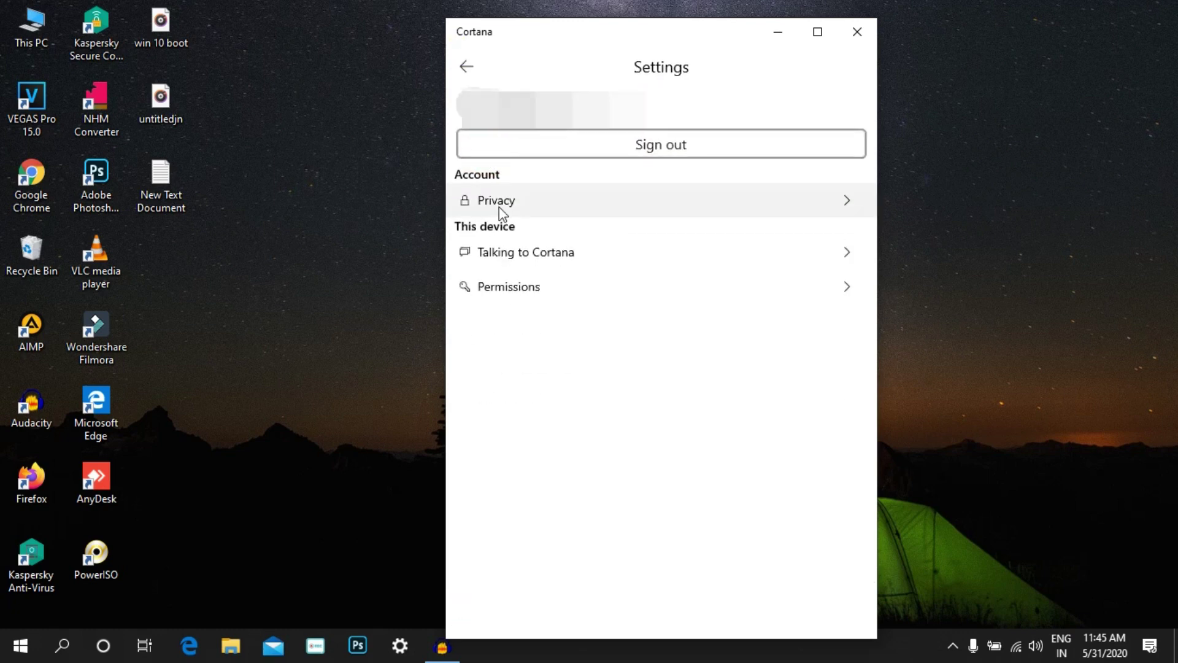
click(496, 261)
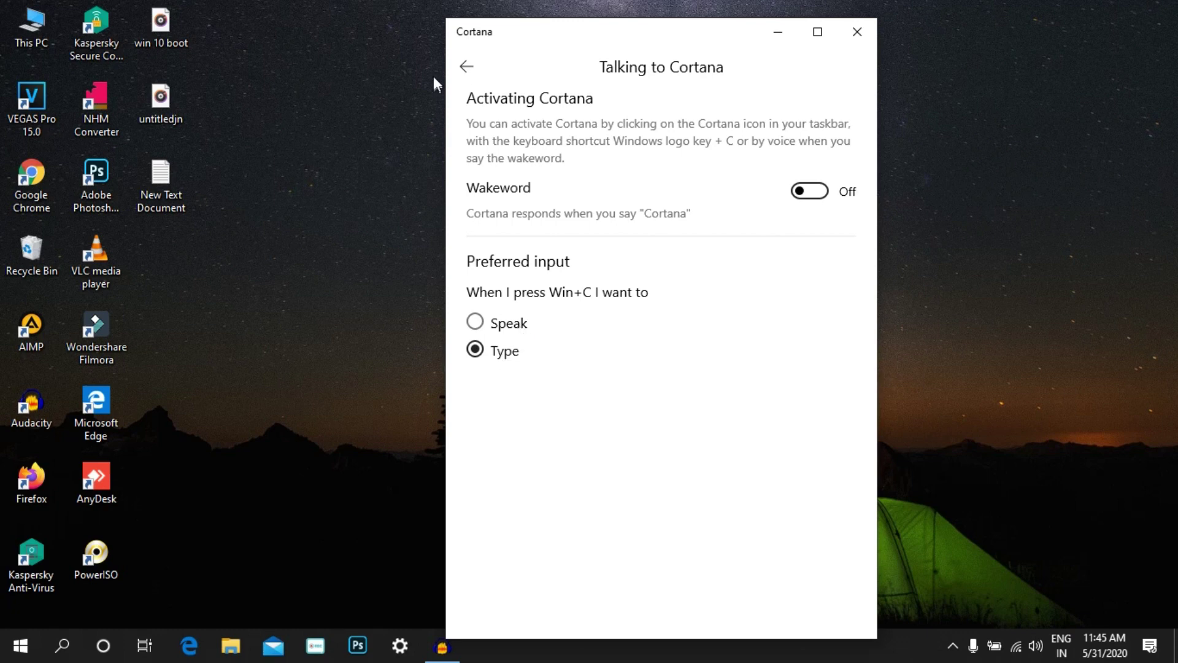
- Return to Cortana's main view and activate the Ask Cortana box for entering a request
click(466, 68)
click(466, 68)
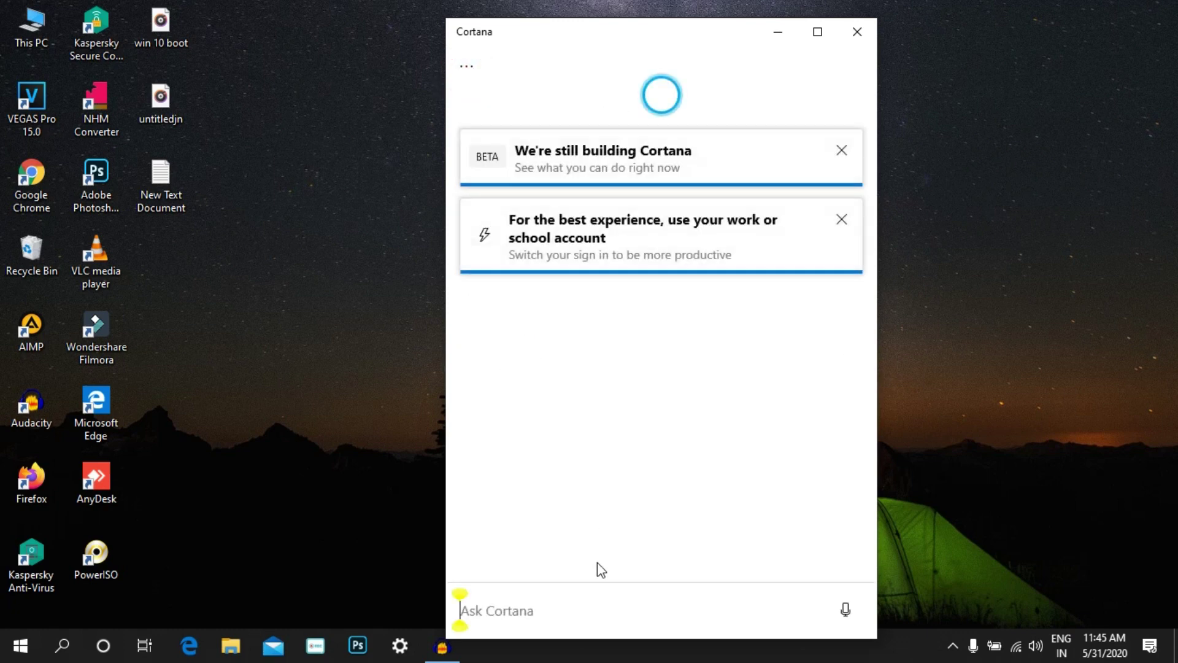
click(587, 601)
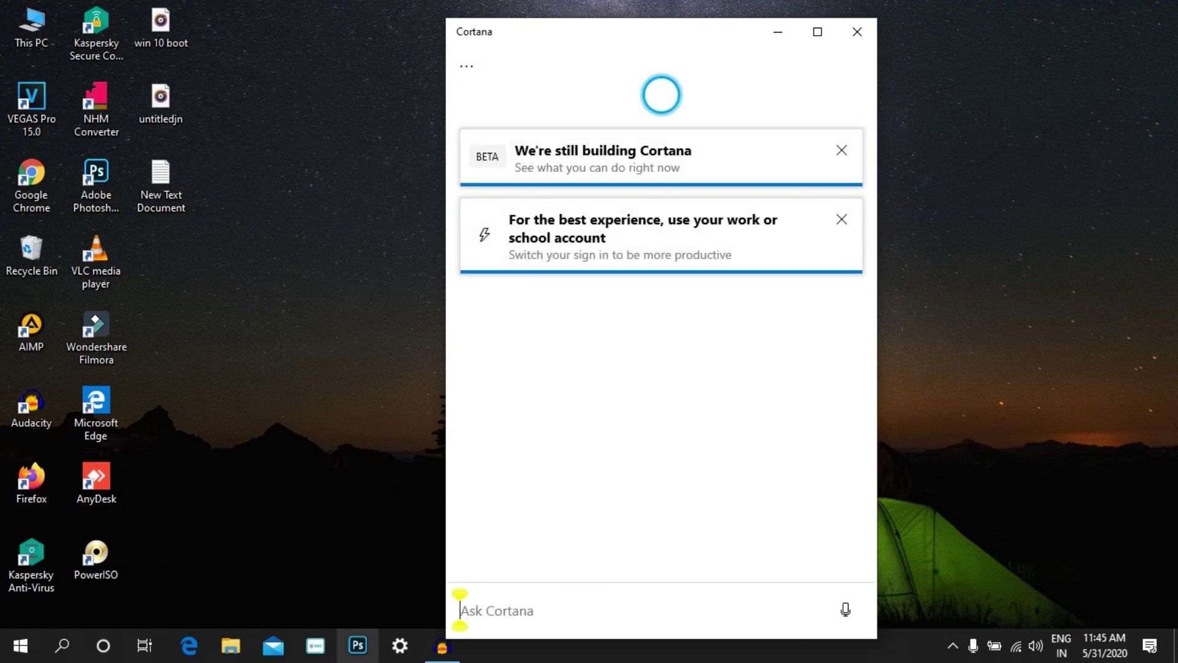
- Ask Cortana "what is time now in india", read the reply and close the Cortana window
text(wh)
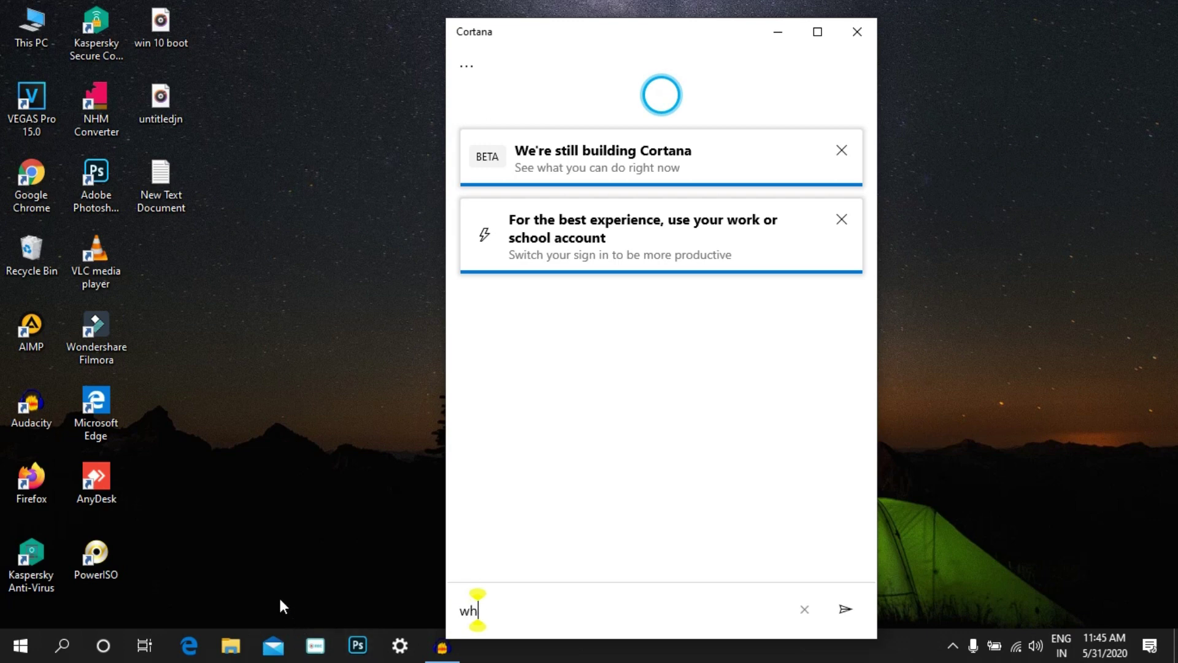
text(at is time now in india)
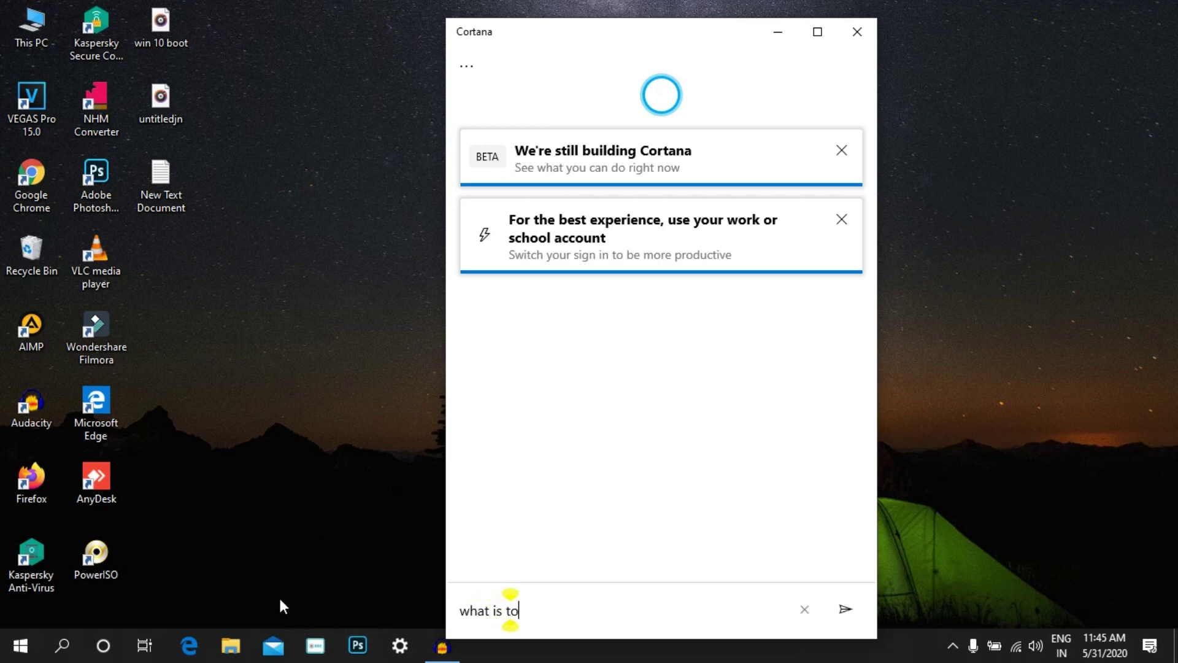
click(844, 609)
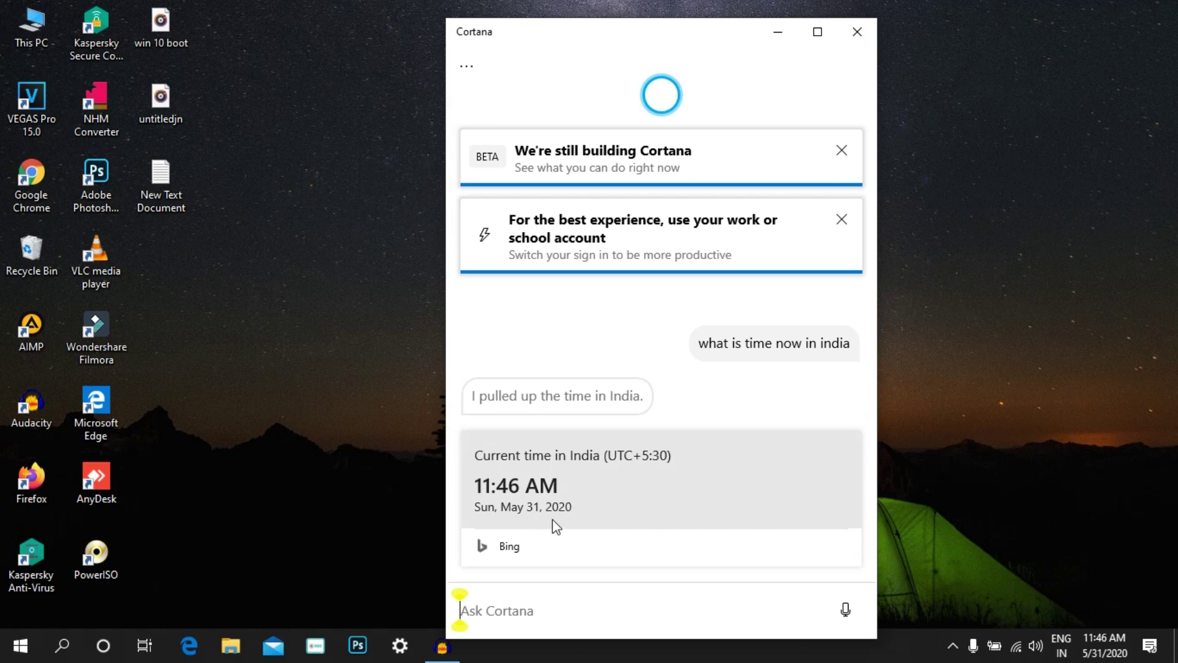
mouse_move(1106, 655)
click(868, 37)
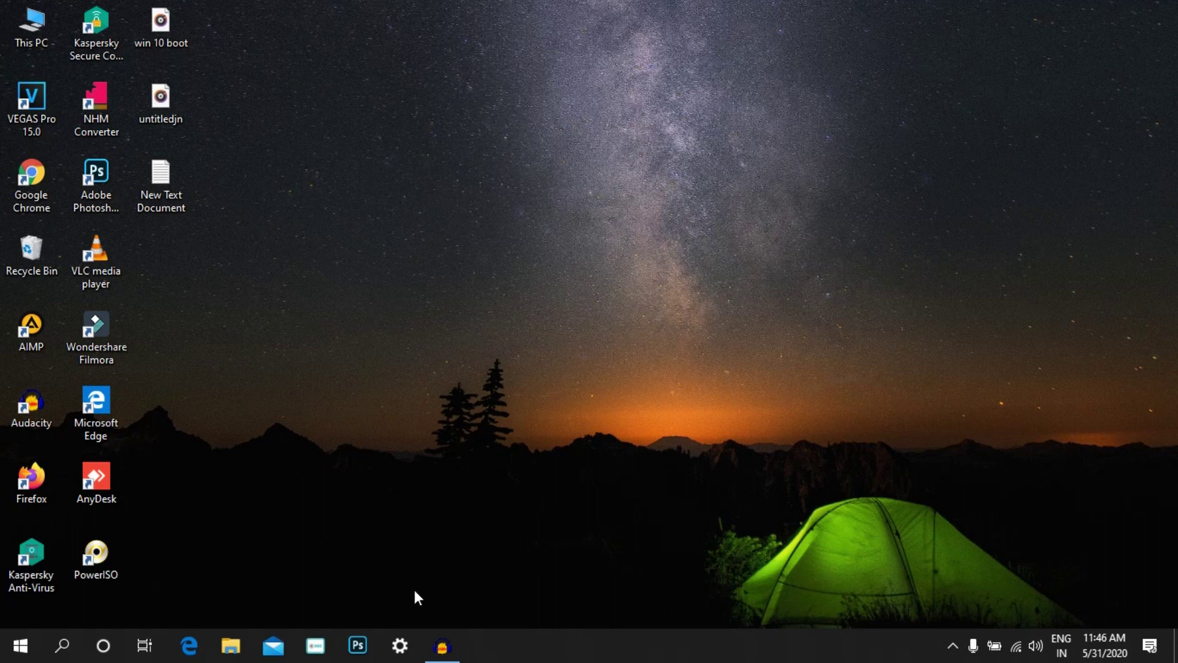
- Open Optional features in the Apps settings, review the installed features and expand the Notepad entry
click(396, 640)
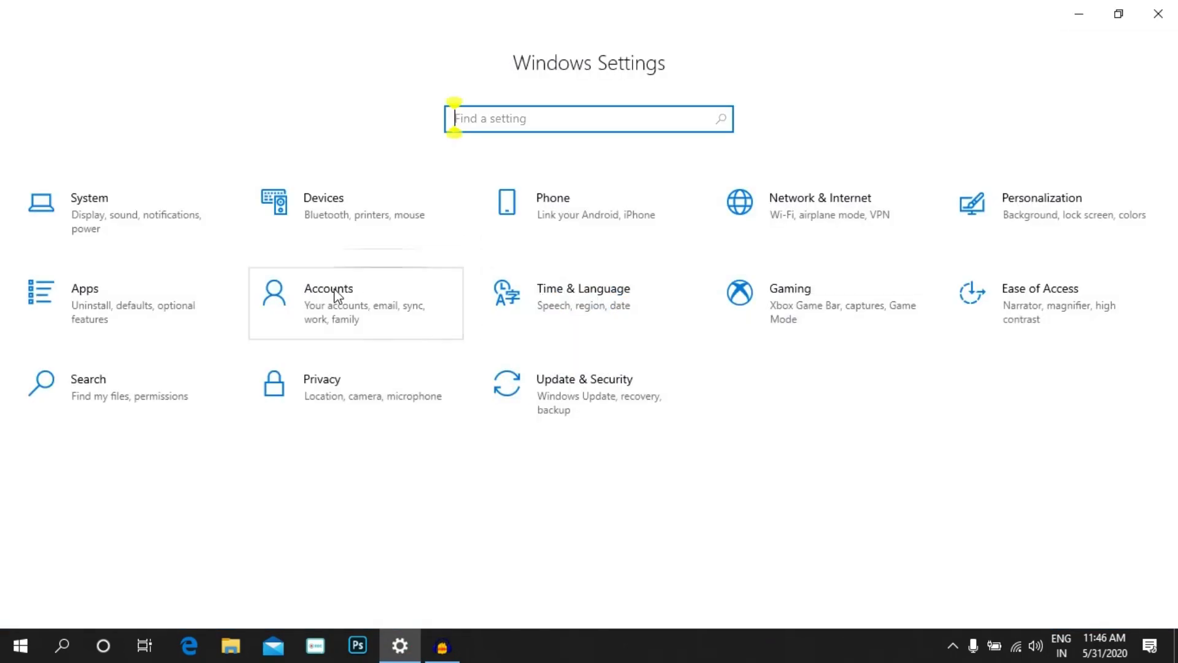
click(159, 317)
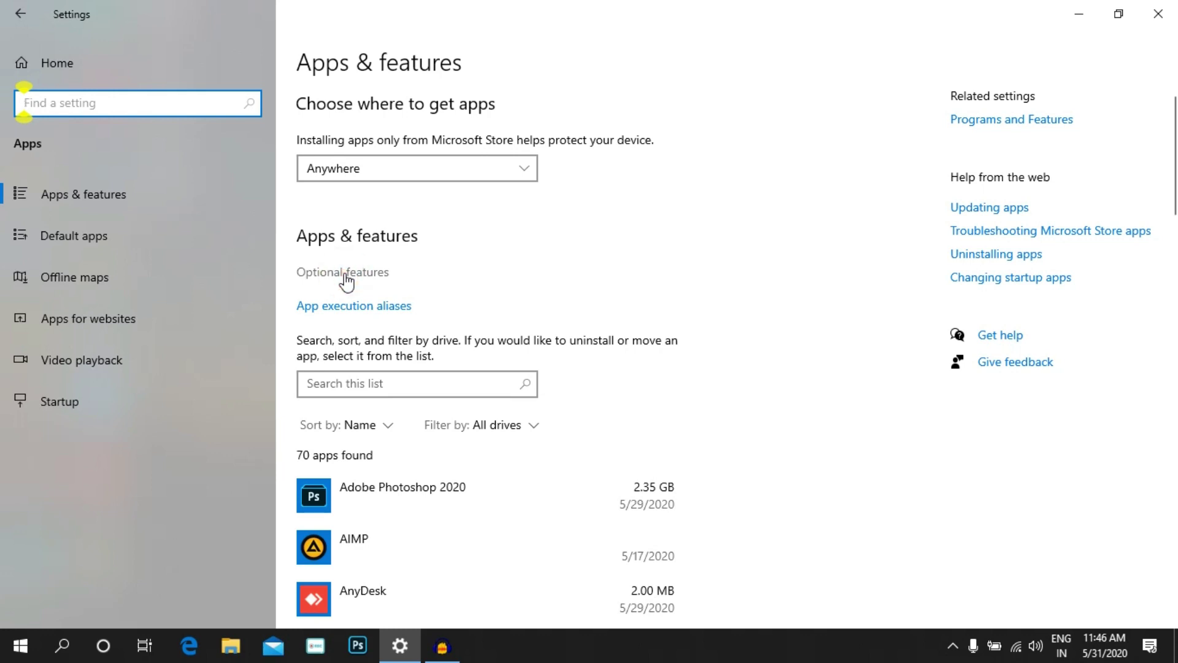
click(345, 274)
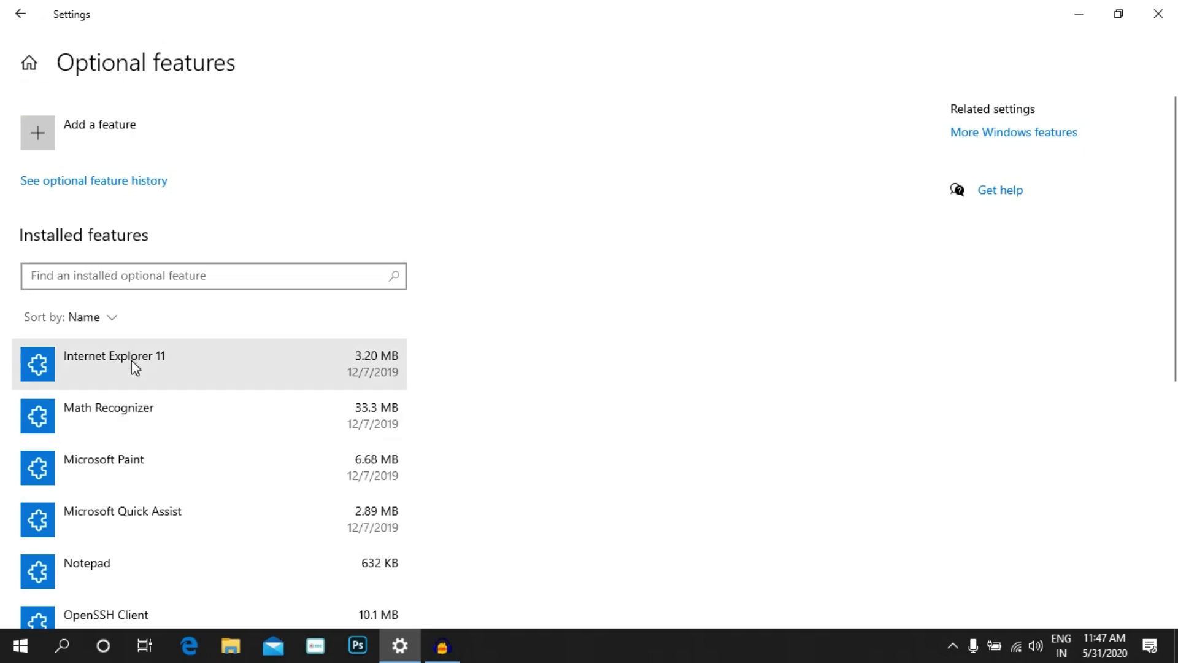
scroll(131, 362, down, 2)
scroll(158, 342, down, 1)
scroll(157, 345, down, 1)
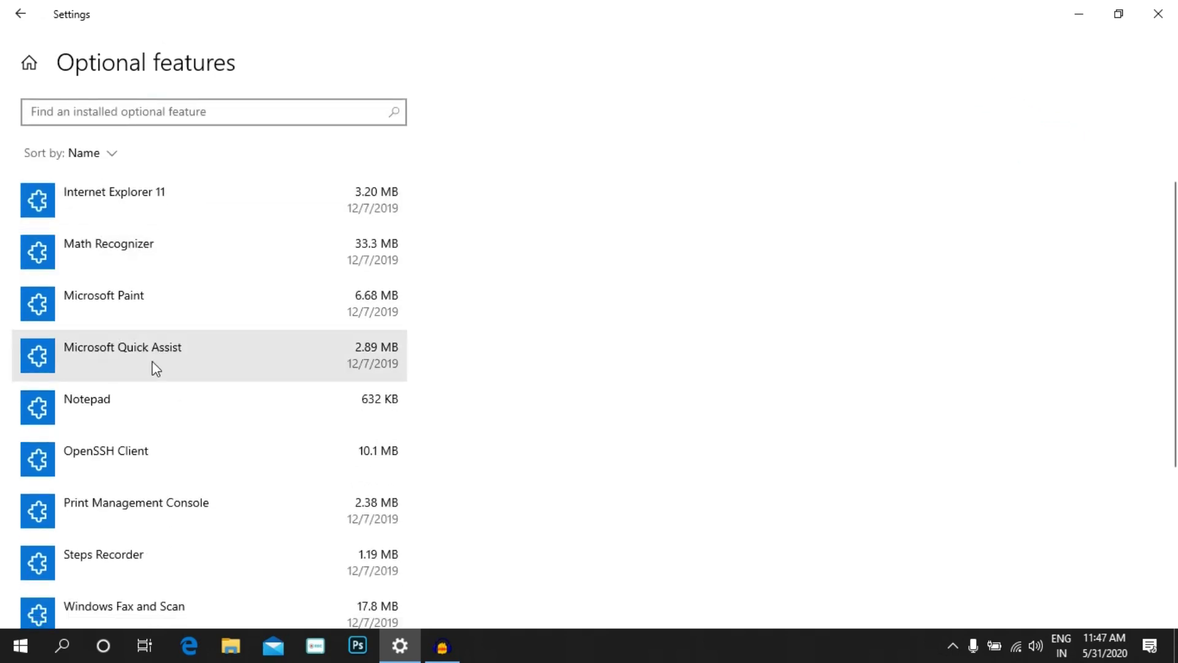
scroll(153, 396, down, 1)
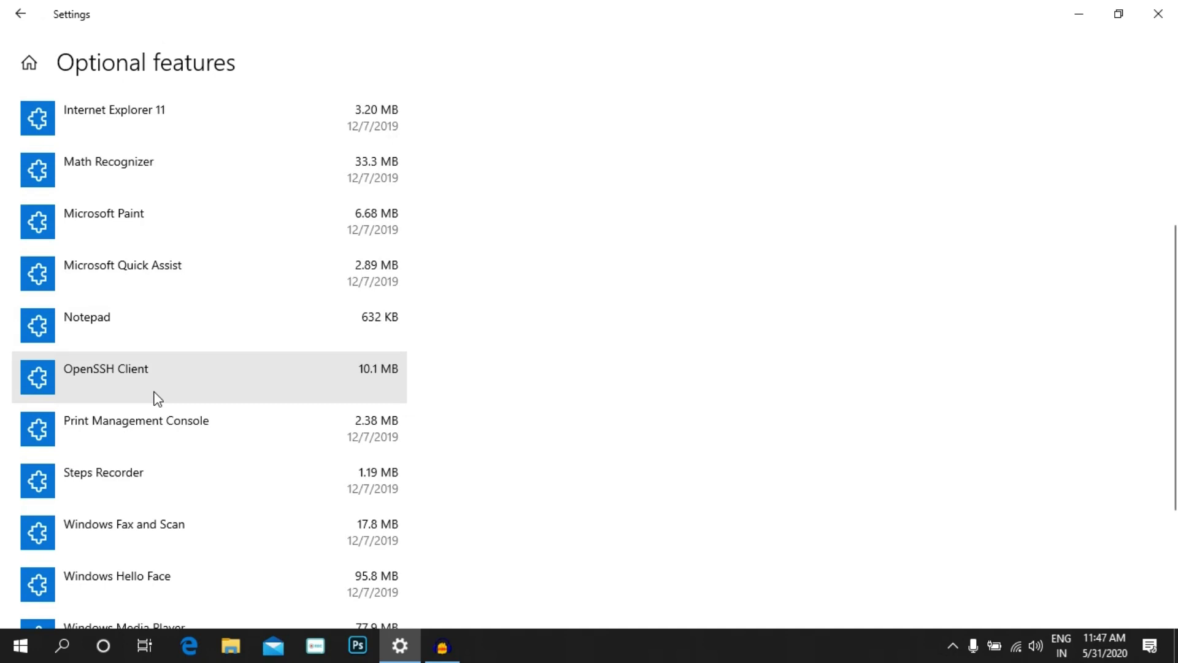
click(157, 322)
scroll(224, 246, up, 4)
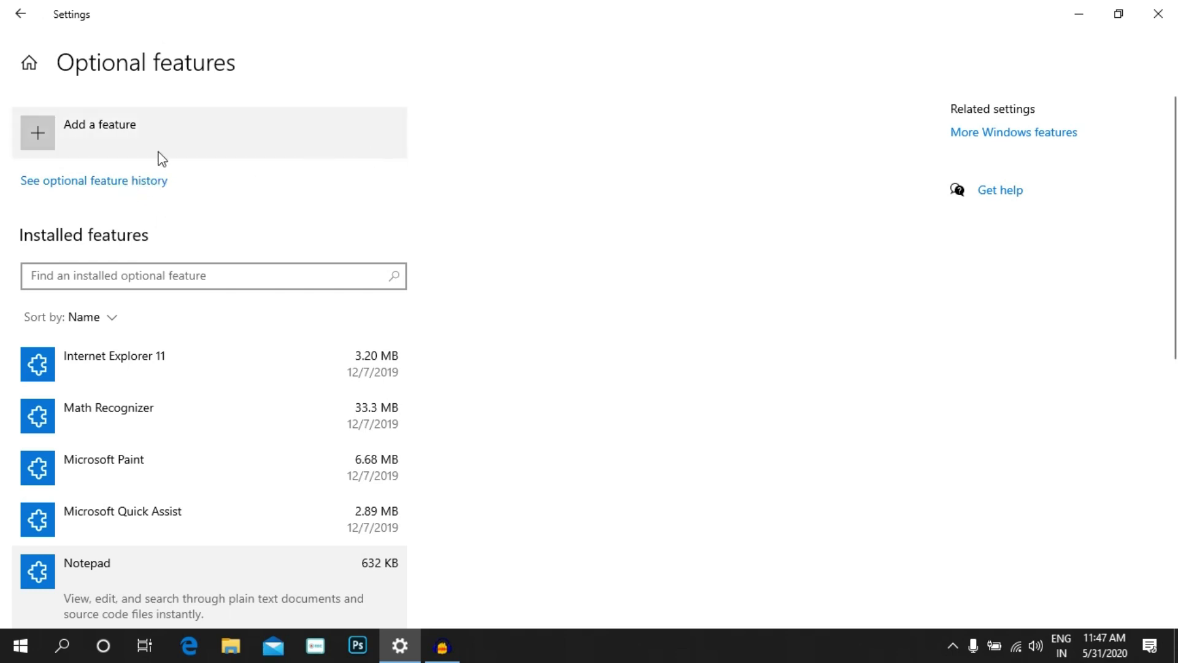
- Open the list of optional features available to add and examine it through to its end
click(37, 138)
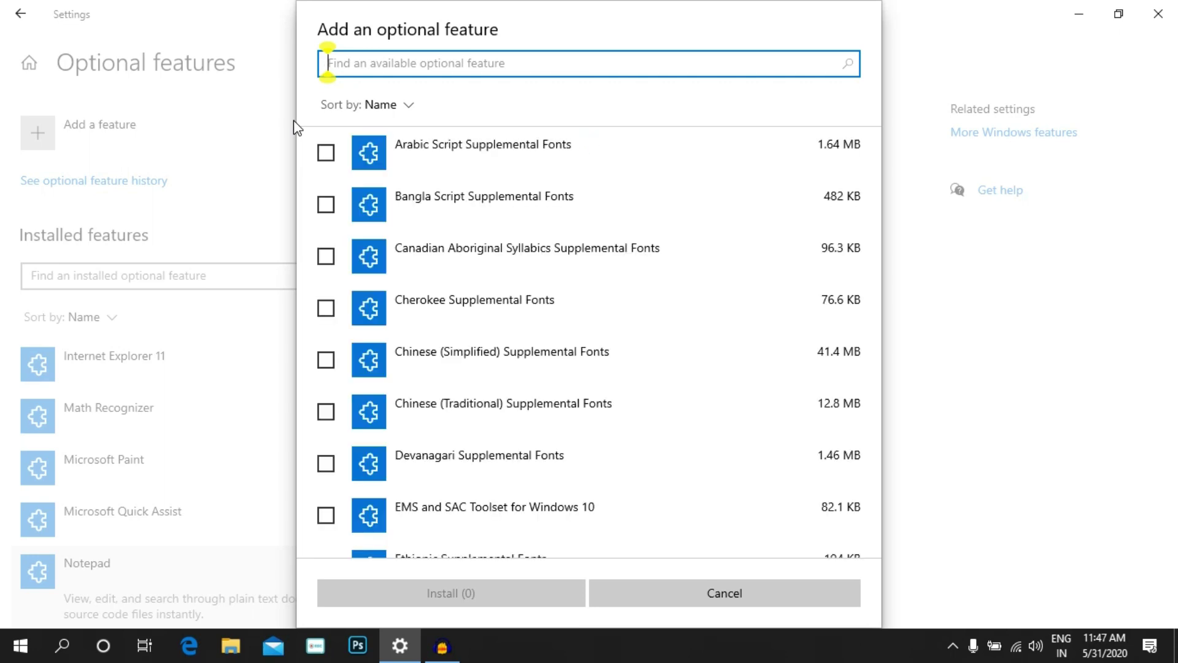
scroll(559, 179, down, 6)
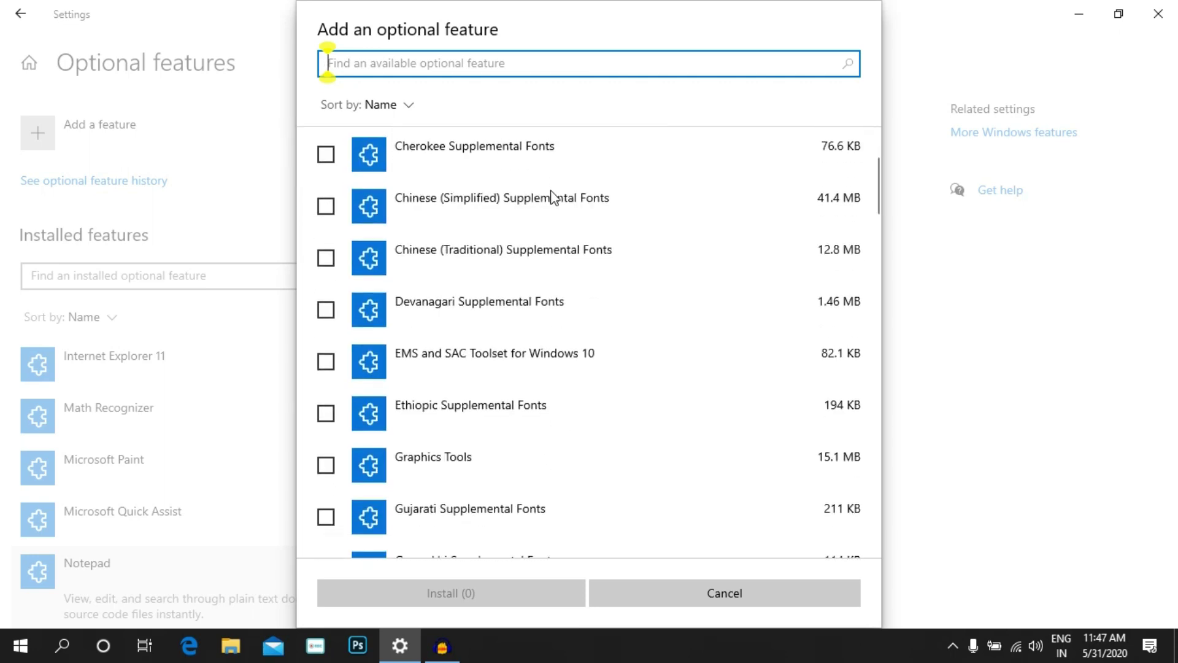
scroll(551, 207, down, 5)
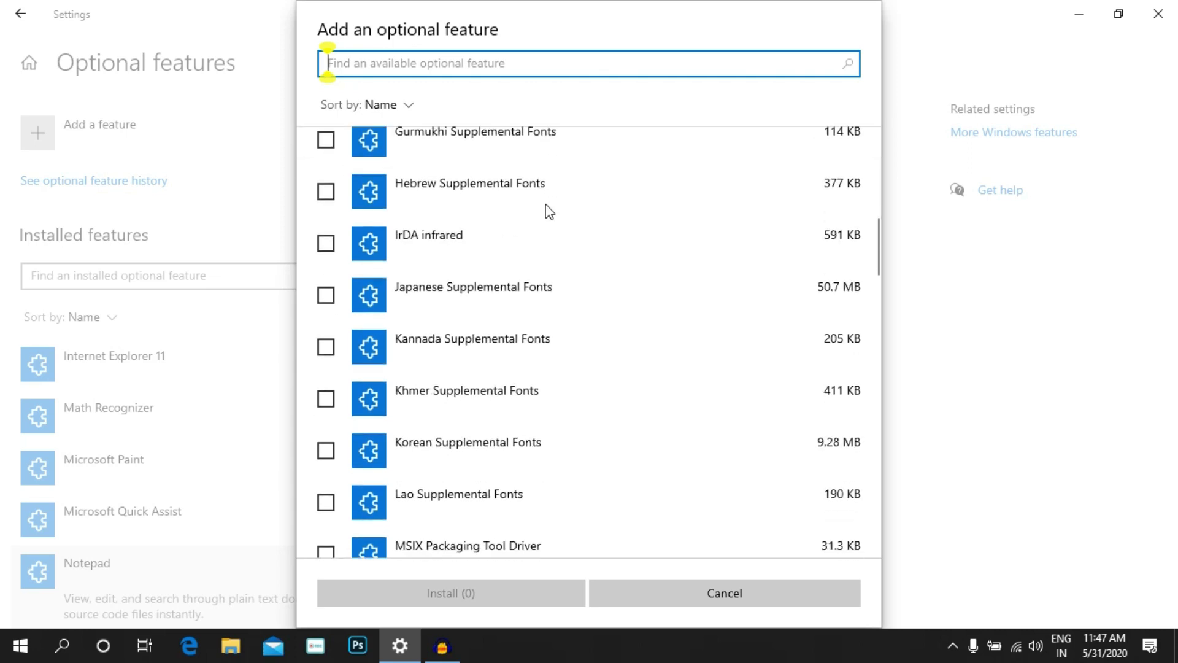
scroll(545, 216, down, 5)
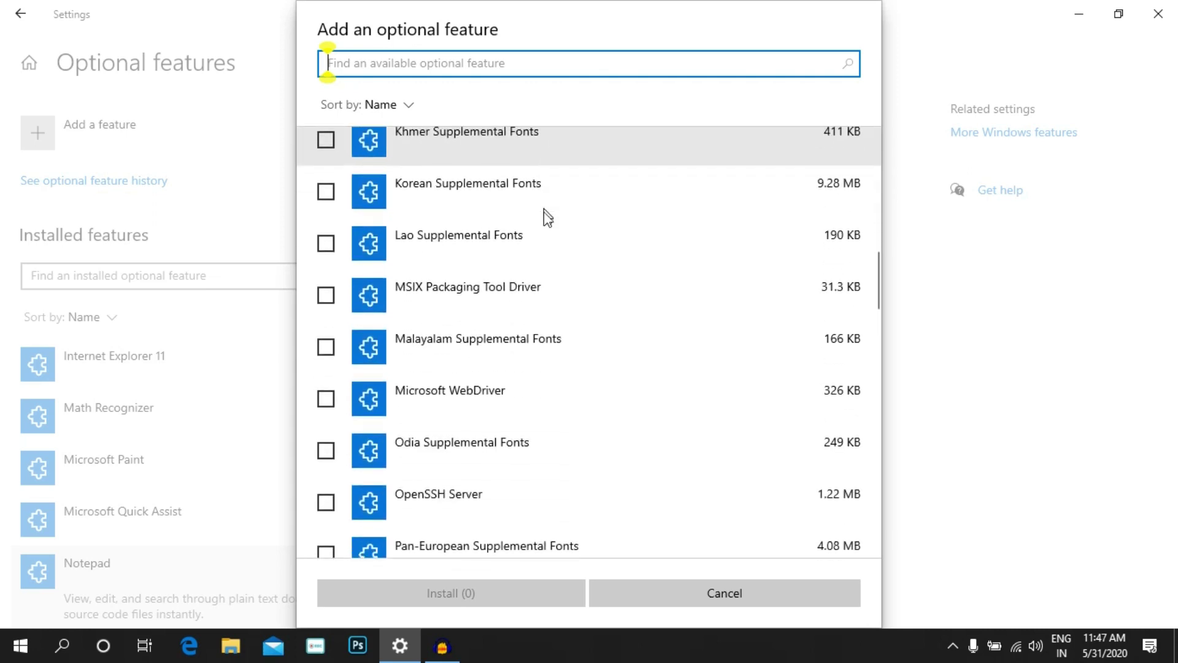
scroll(491, 270, down, 5)
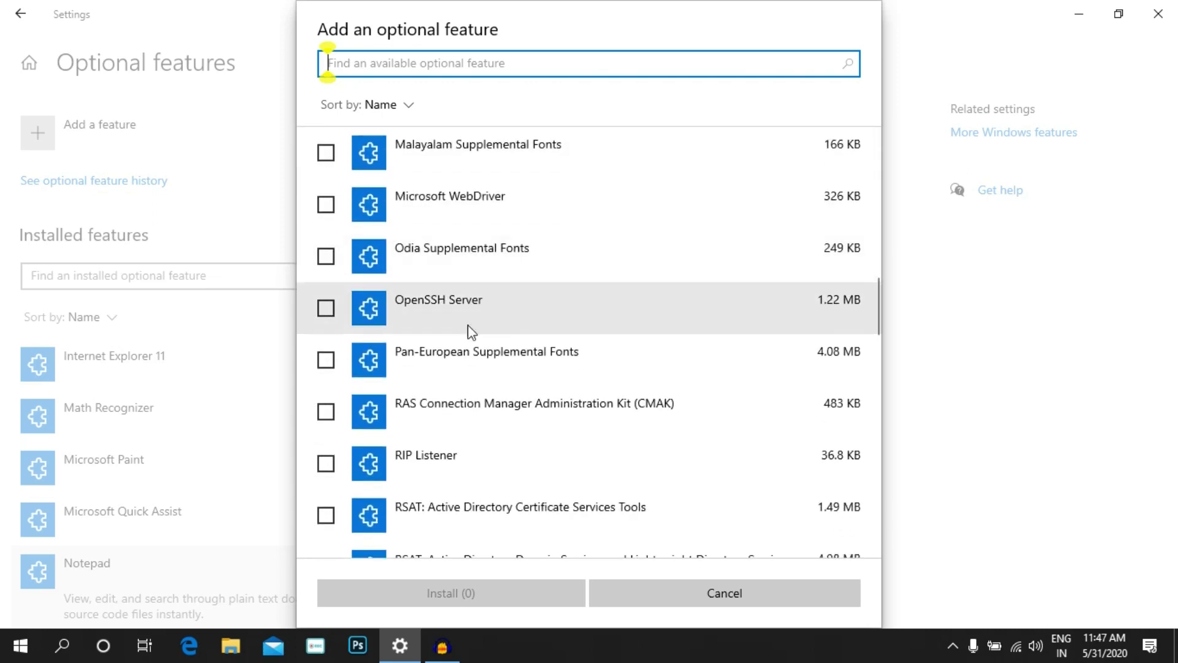
scroll(468, 338, down, 3)
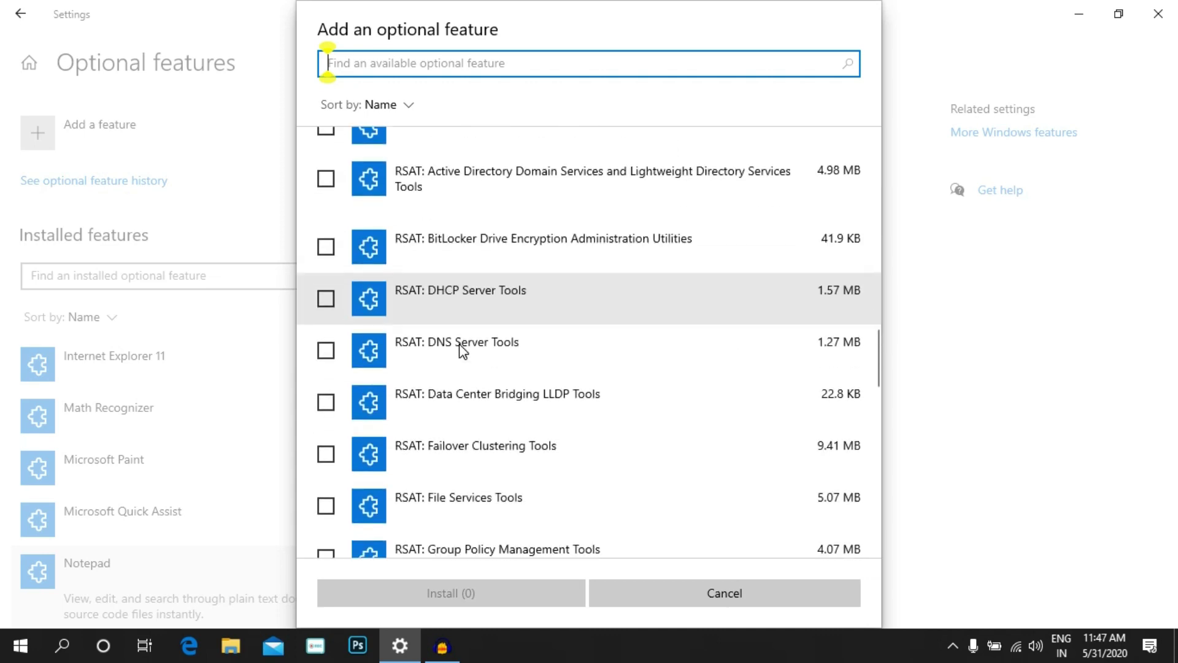
scroll(470, 362, down, 8)
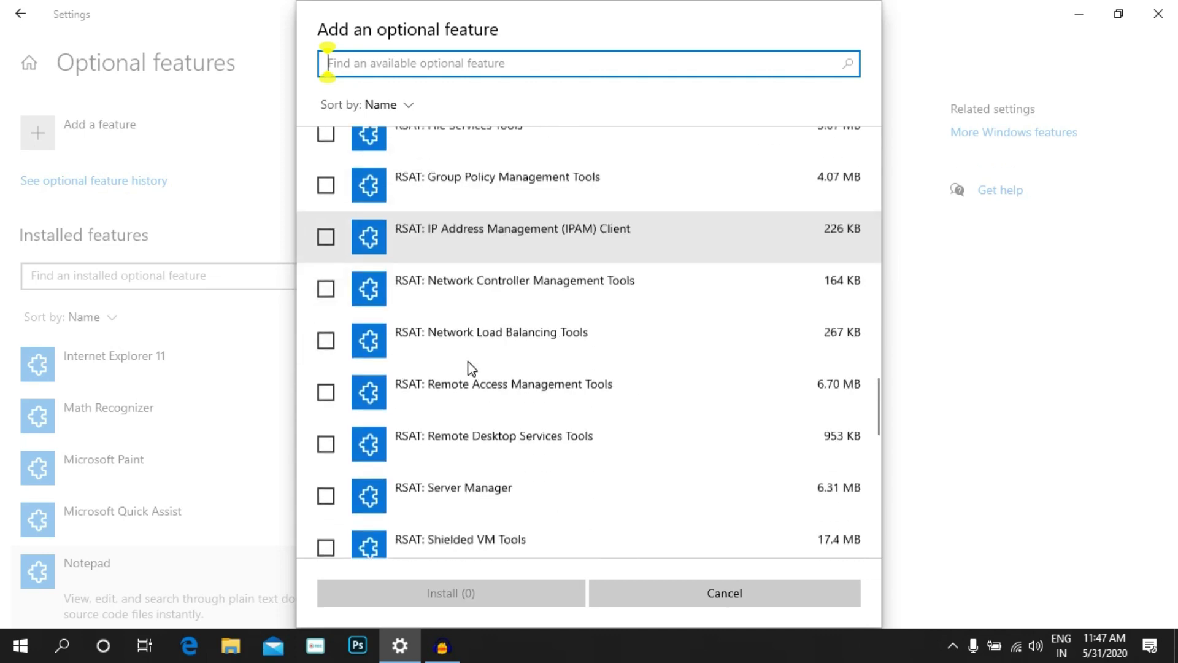
scroll(520, 362, down, 6)
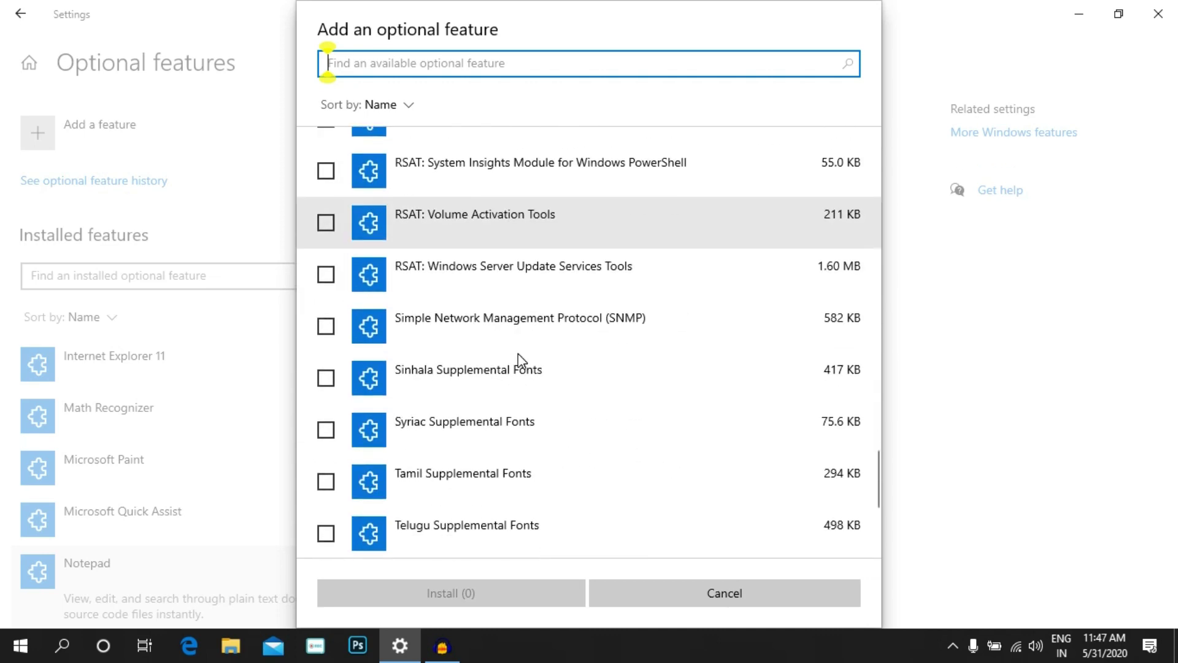
scroll(522, 363, down, 3)
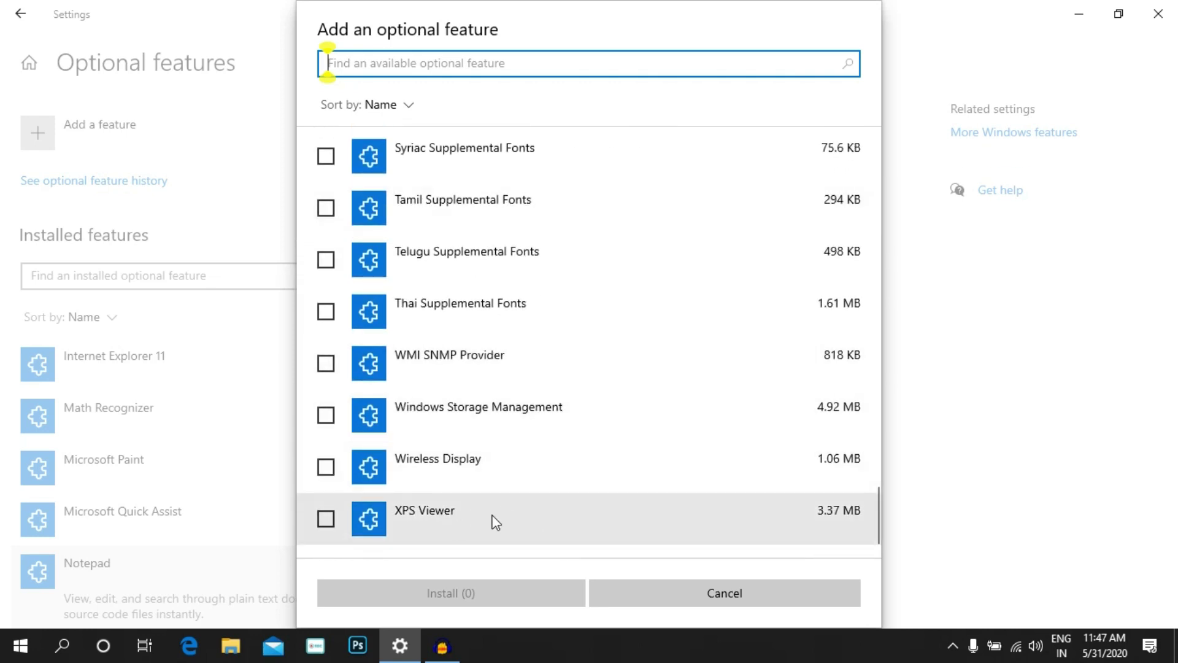
- Try selecting XPS Viewer for installation, cancel adding the feature and close Settings
click(325, 517)
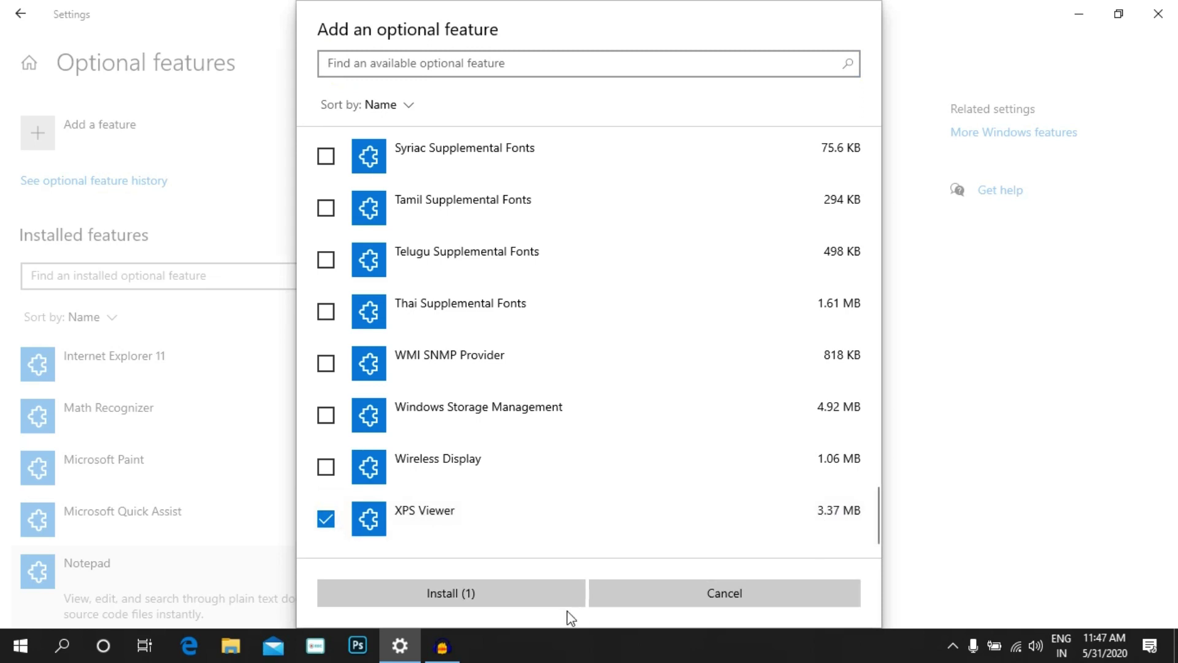
click(724, 593)
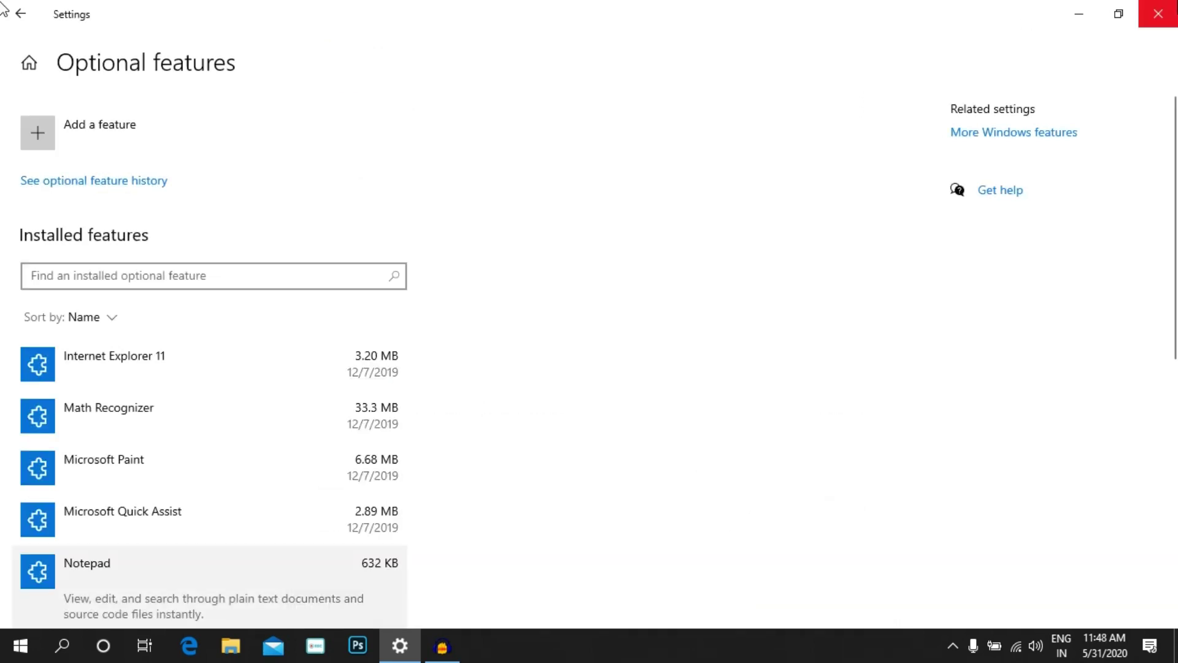
click(1157, 14)
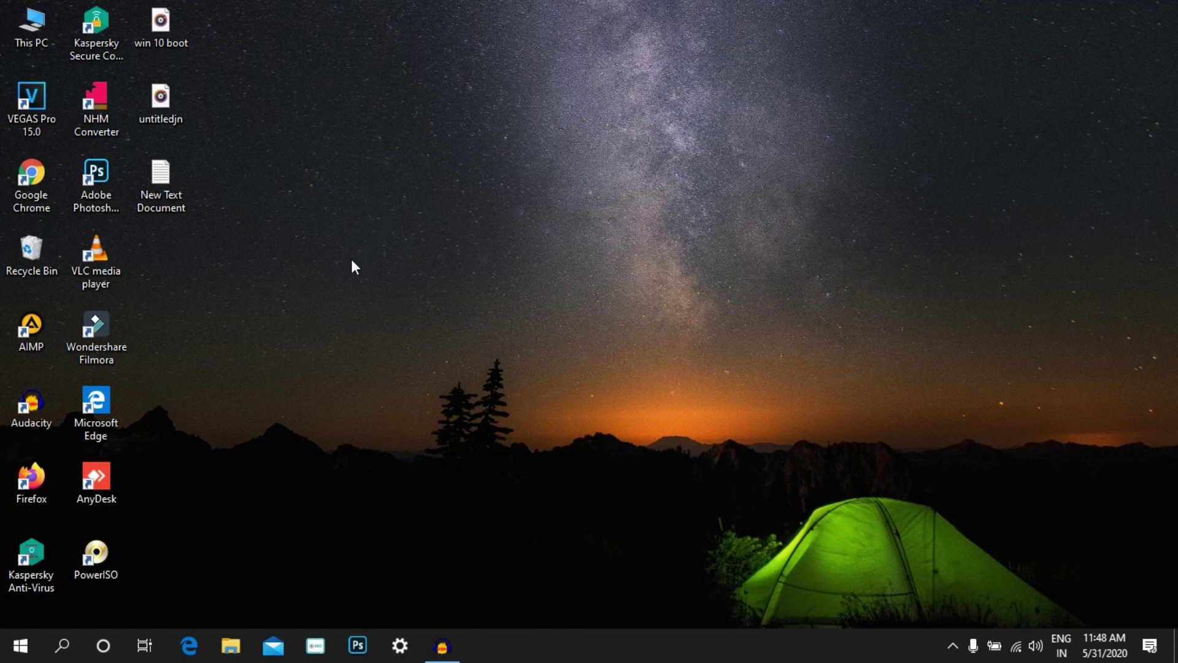
- Open Microsoft Edge, look through the news feed on its start page and close the browser
click(116, 413)
double_click(117, 413)
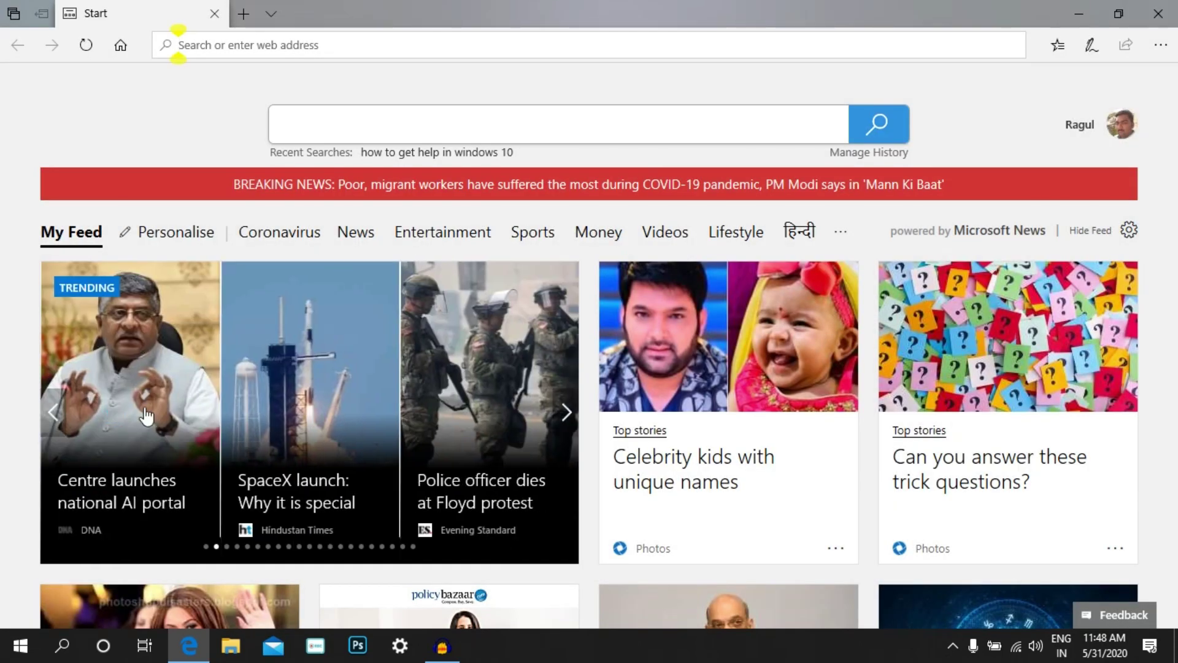
scroll(369, 442, down, 4)
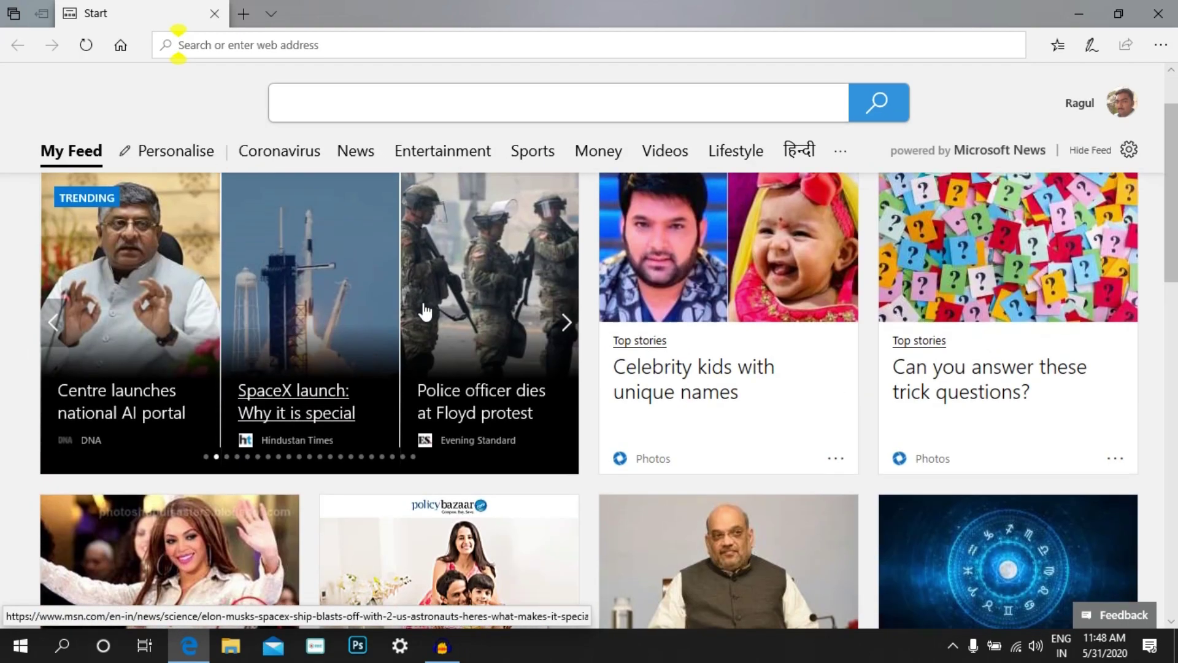
scroll(426, 313, down, 6)
scroll(545, 220, up, 8)
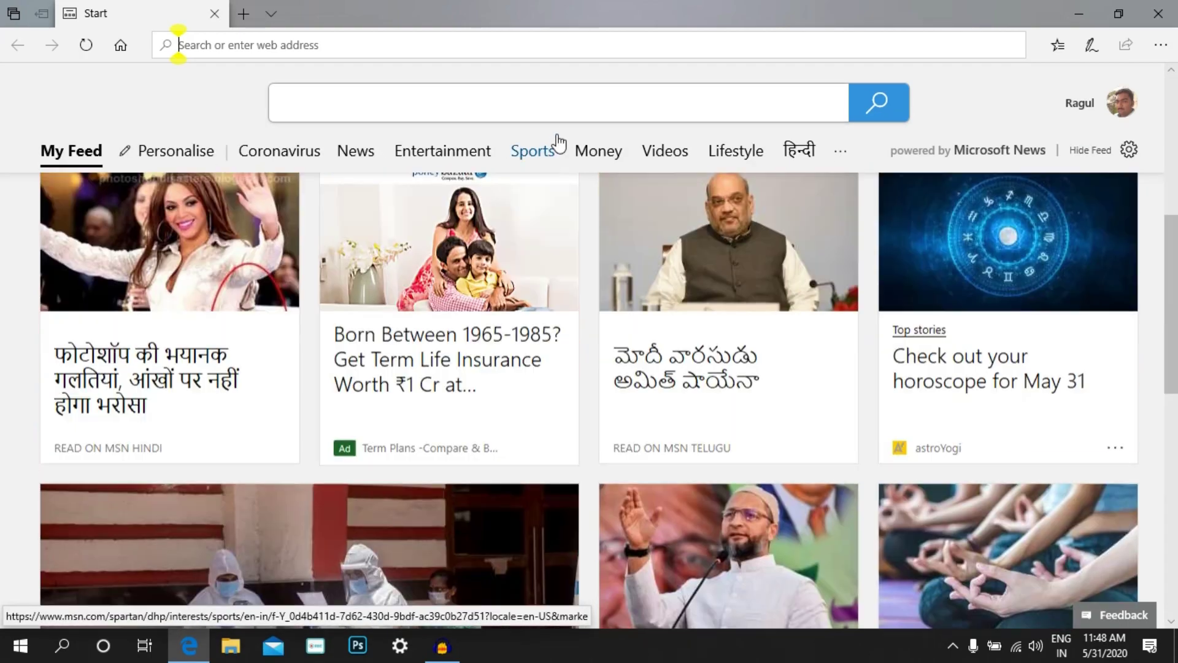
scroll(568, 110, up, 2)
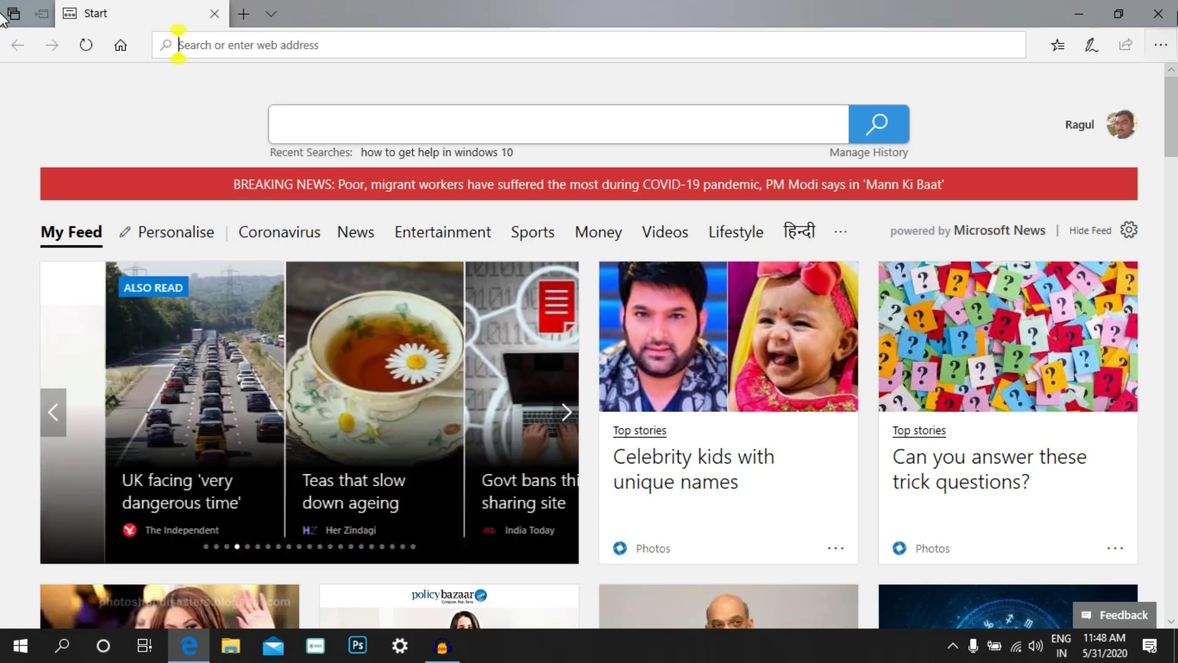
click(1158, 13)
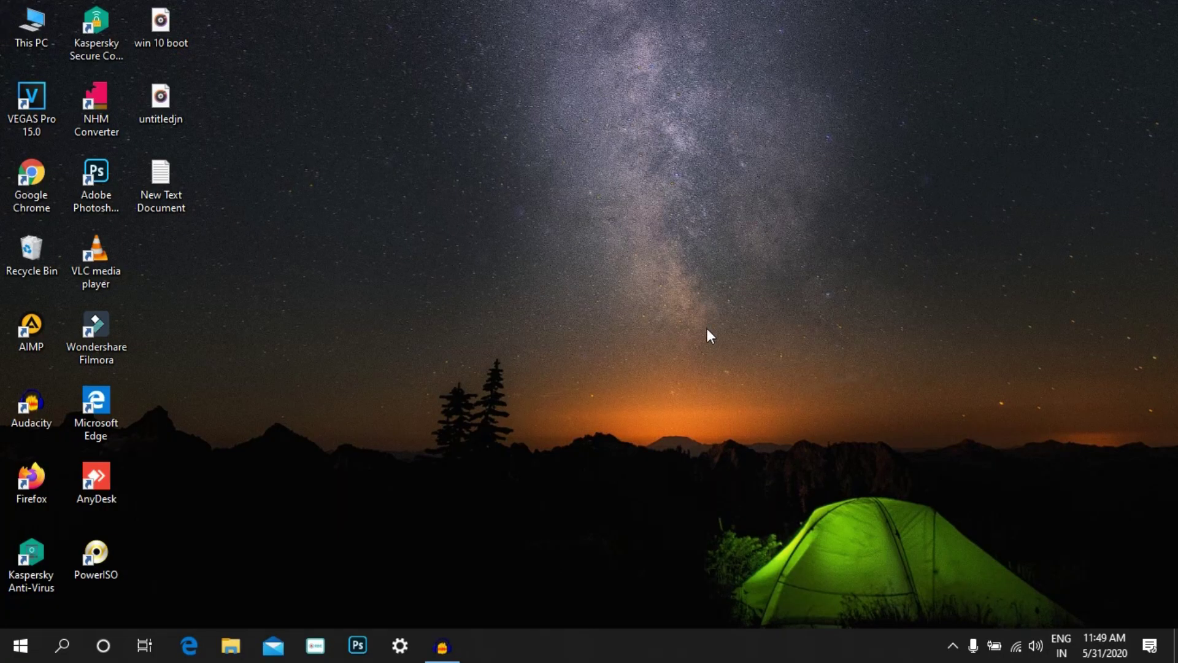
- Open the Data usage page in the Network & Internet settings and review the usage per app
click(410, 653)
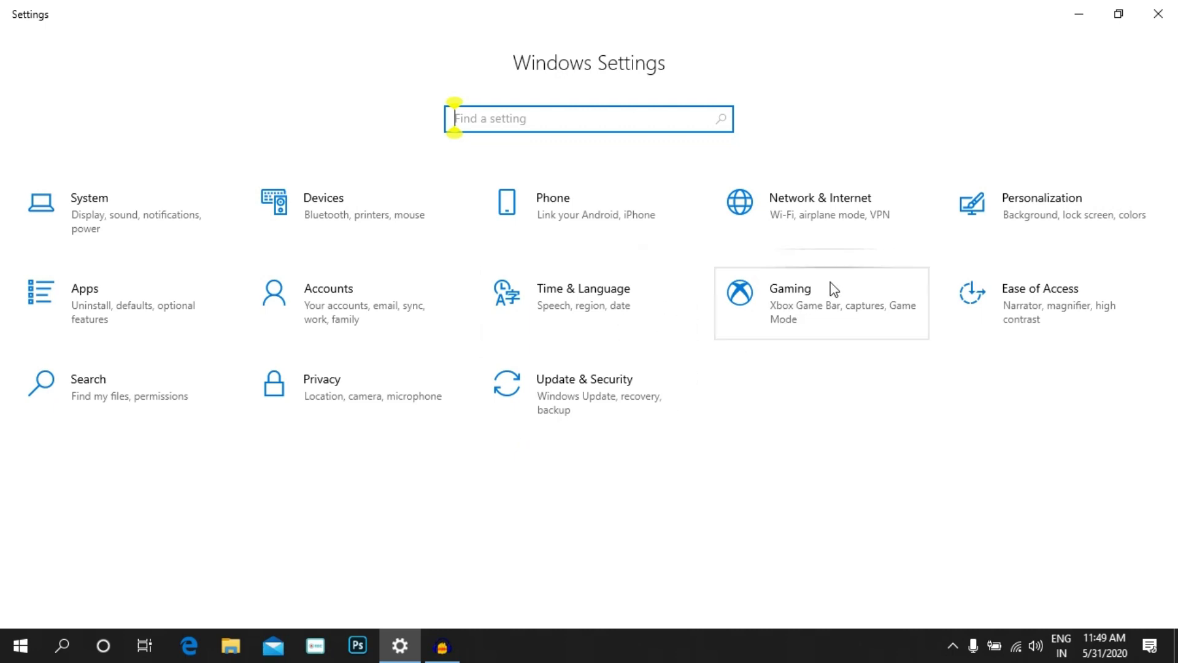
click(884, 224)
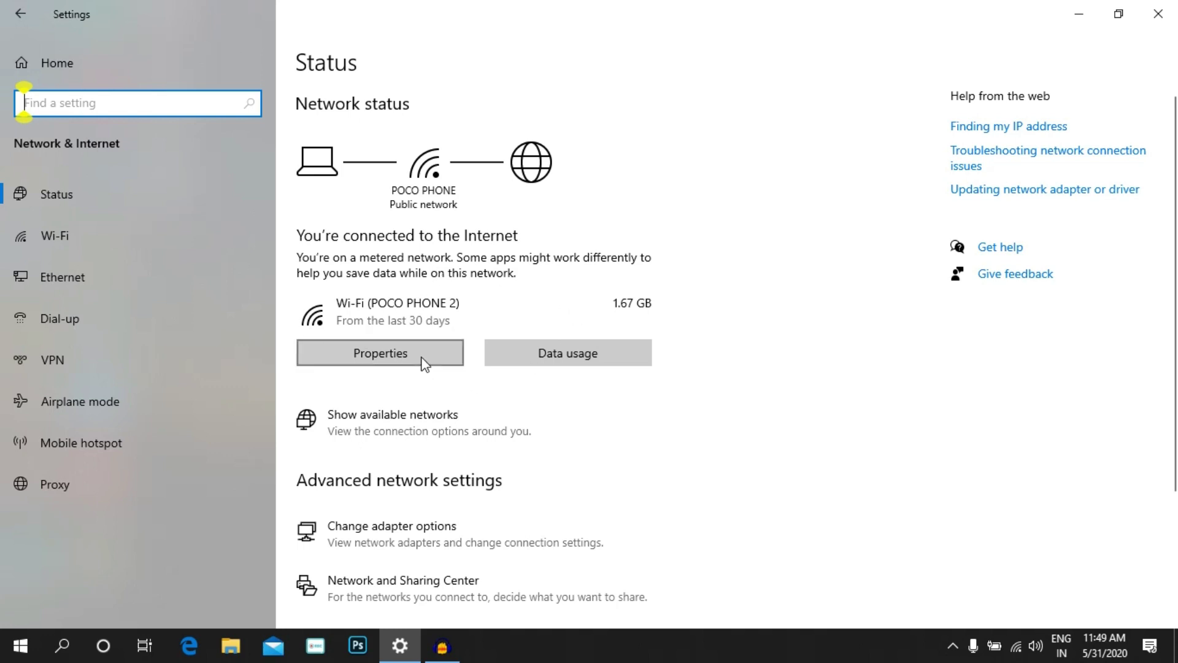
click(542, 353)
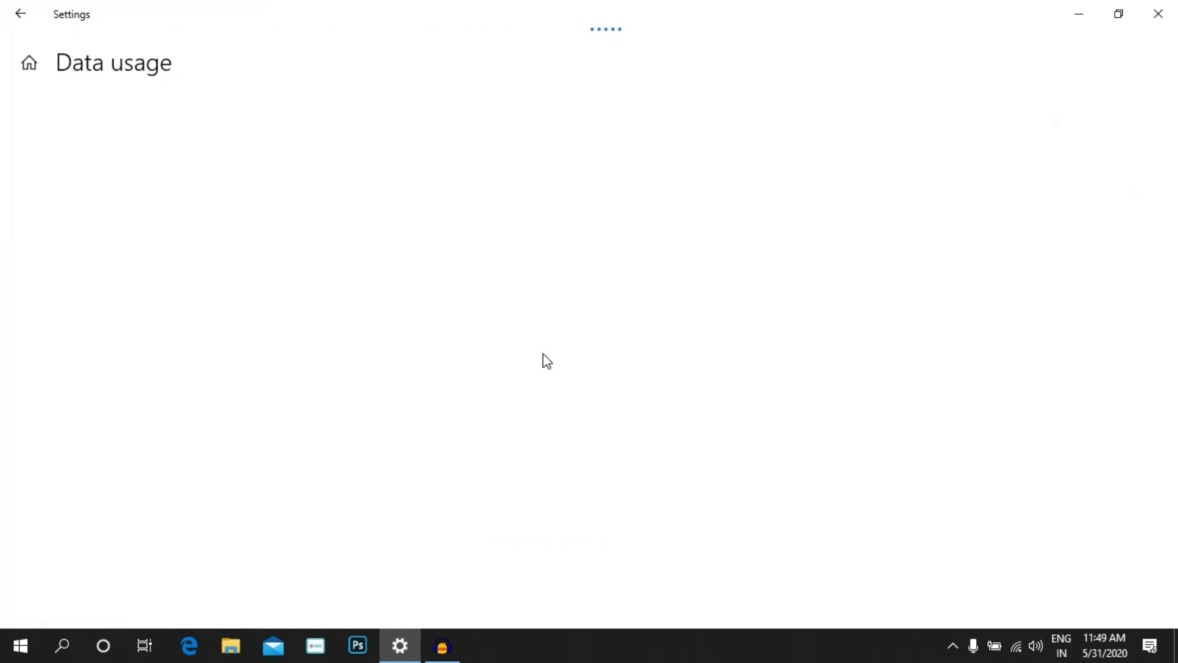
scroll(220, 360, down, 3)
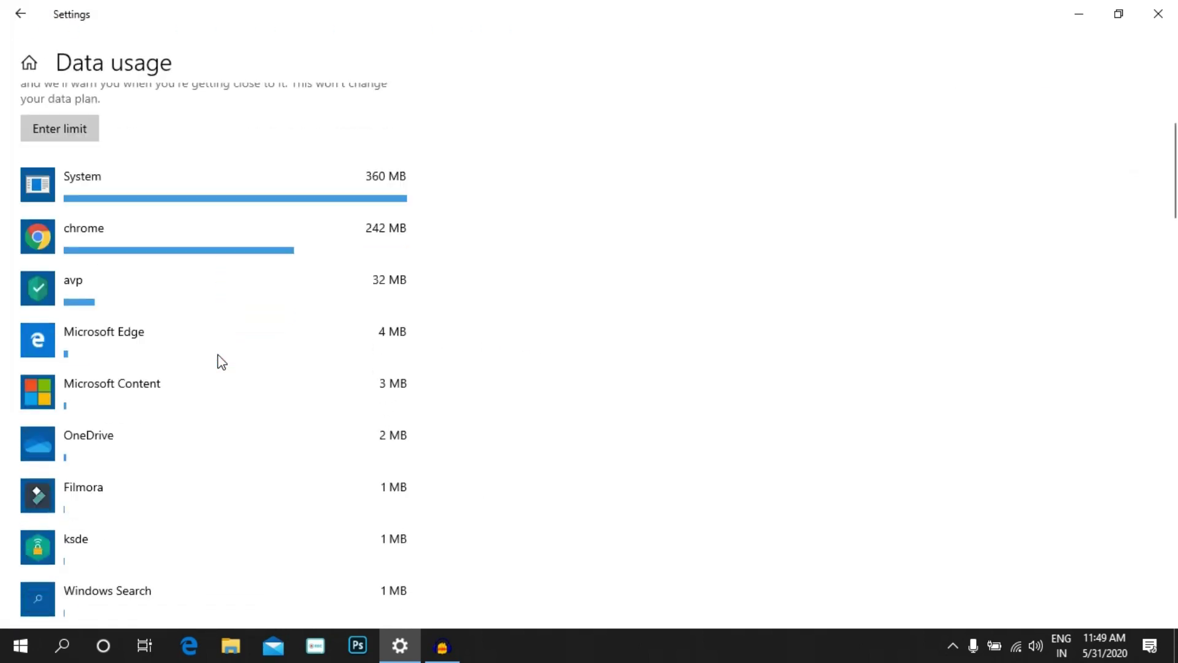
scroll(220, 361, down, 10)
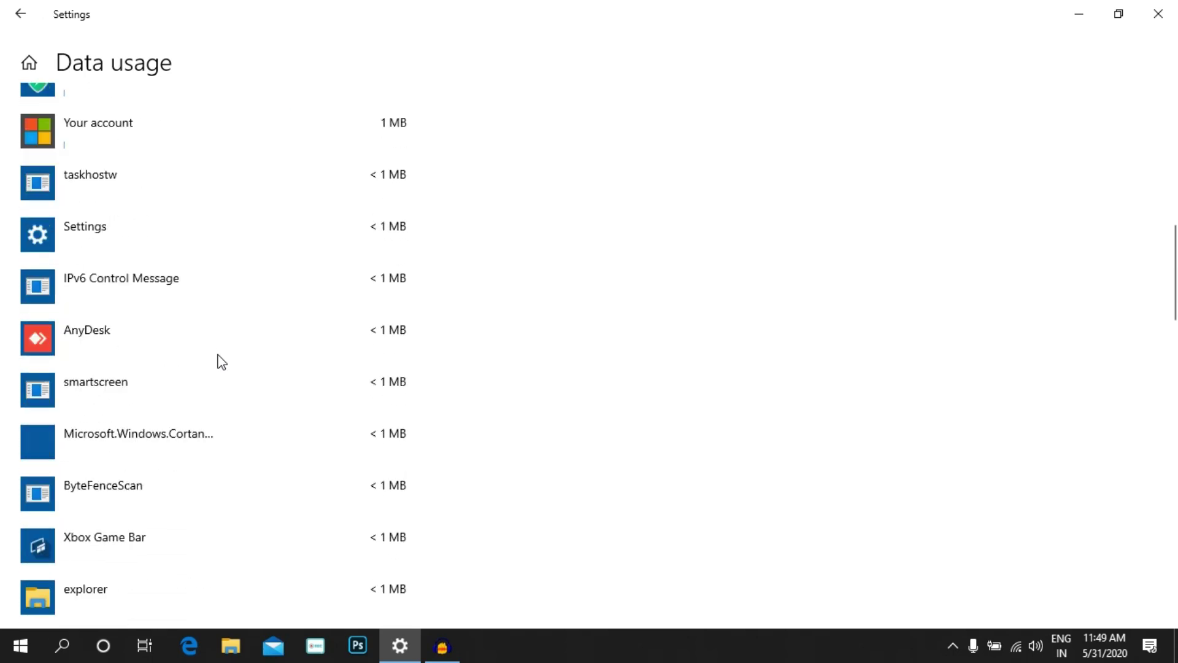
scroll(219, 360, up, 15)
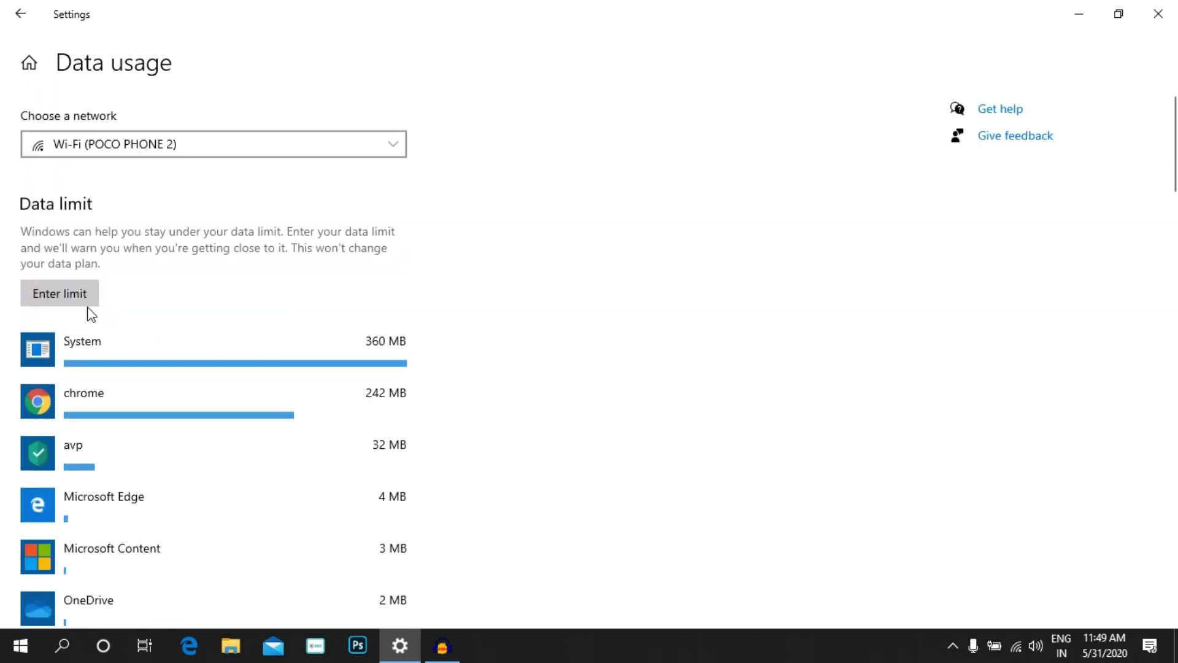
- Try the One time limit type in the data limit settings, cancel the limit and close Settings
click(74, 302)
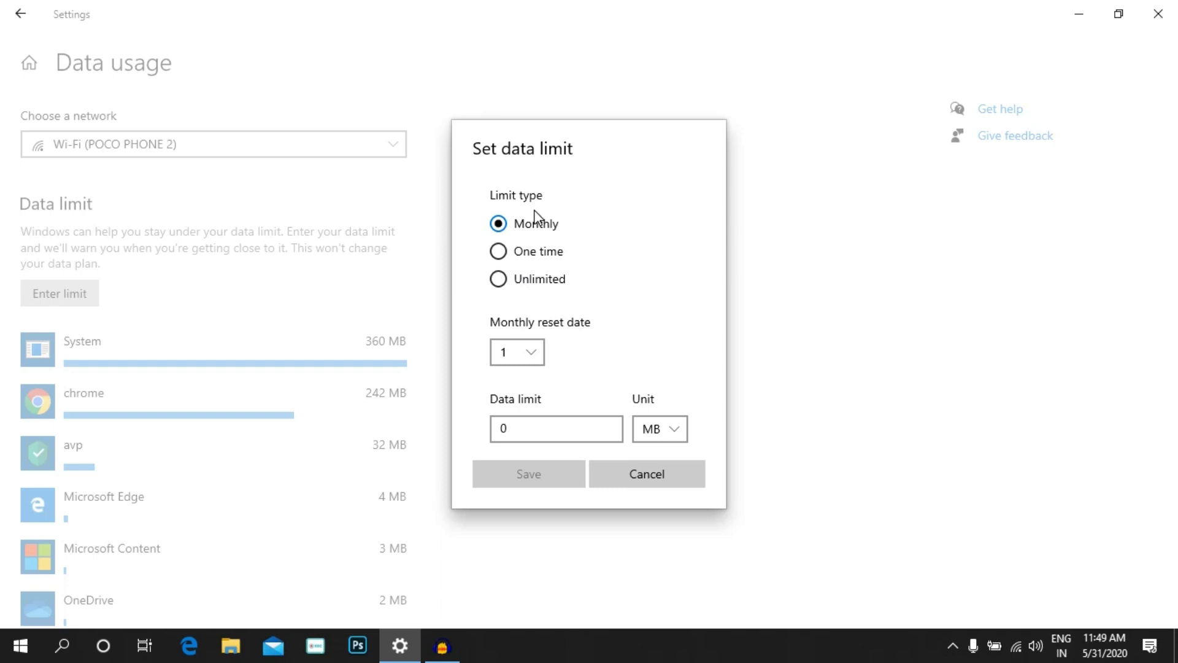
click(534, 257)
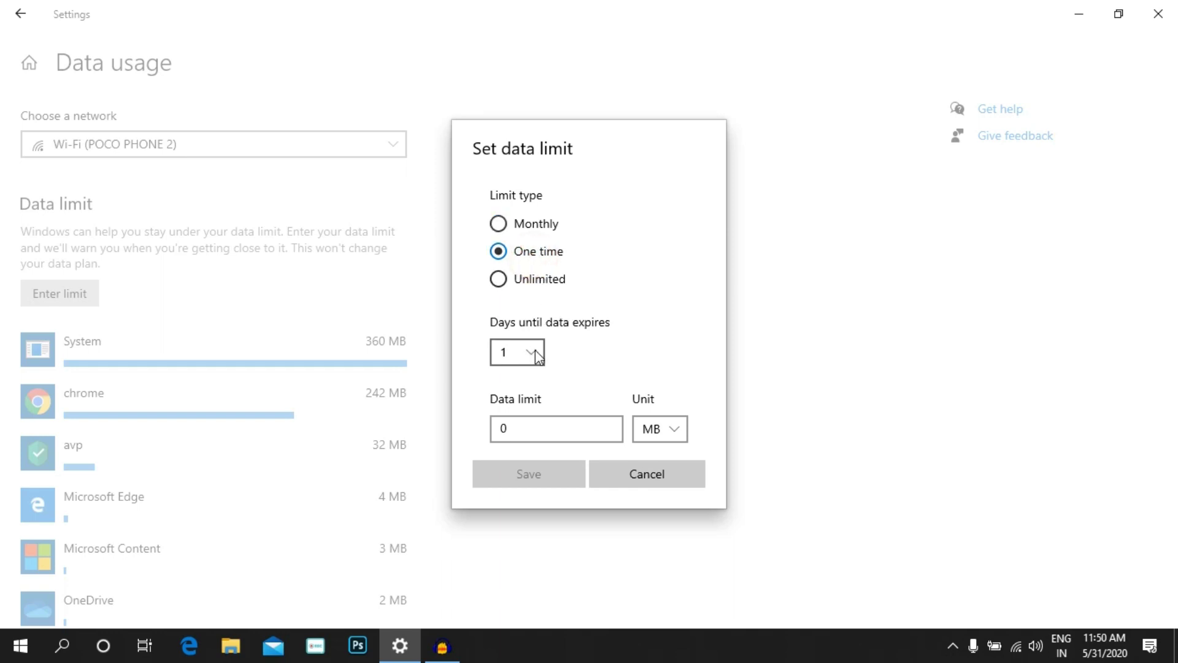
click(646, 480)
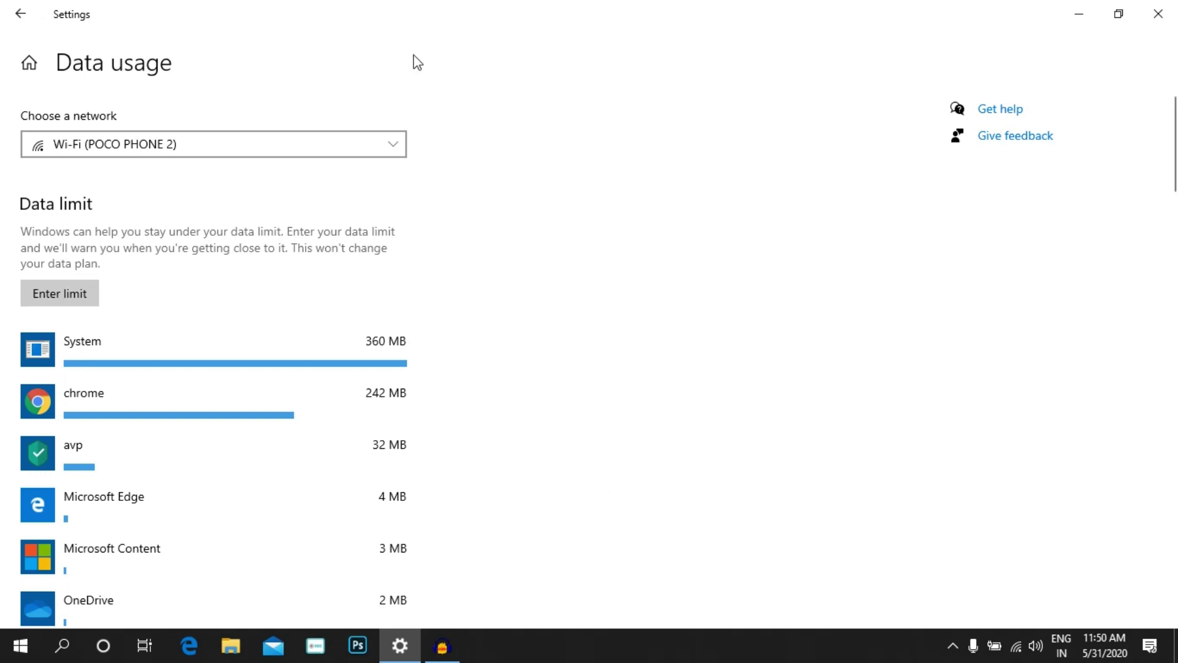
click(1158, 13)
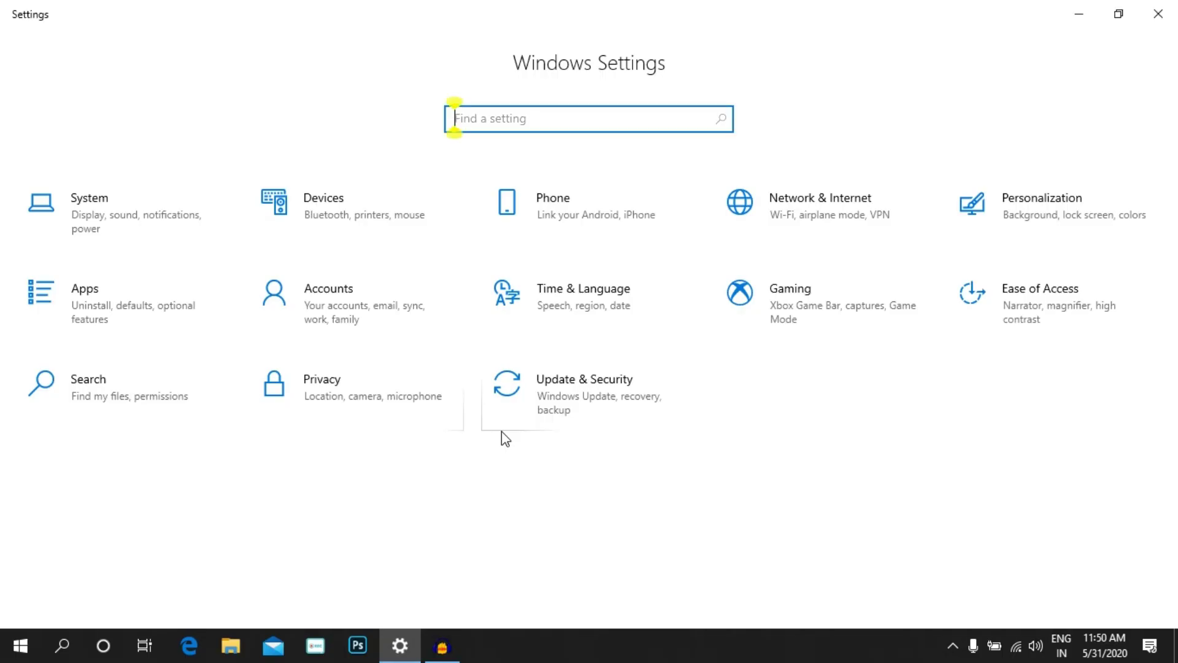
- Open Windows Security from the Update & Security settings and go to its Virus & threat protection page
click(531, 412)
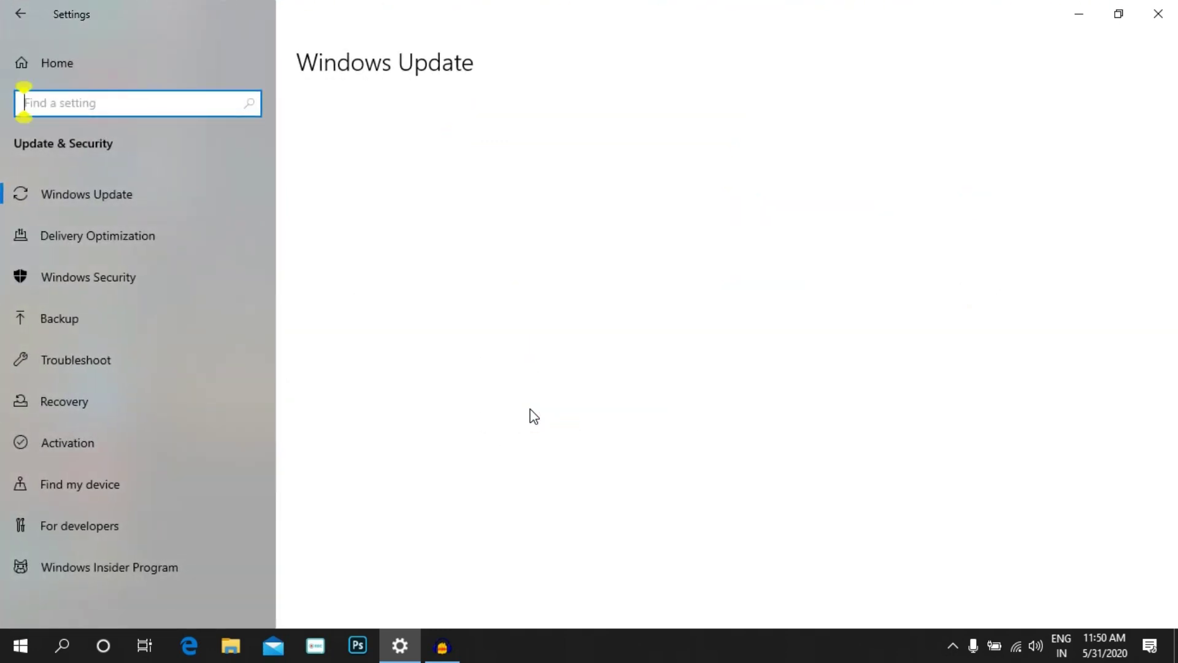
click(152, 284)
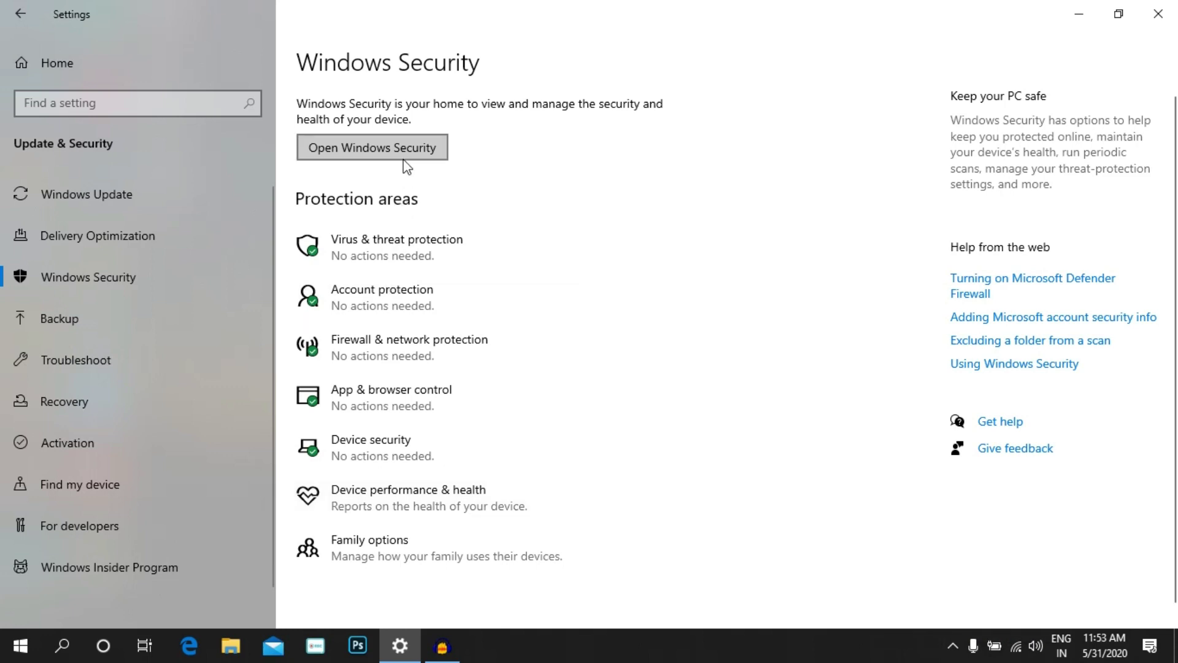
click(403, 151)
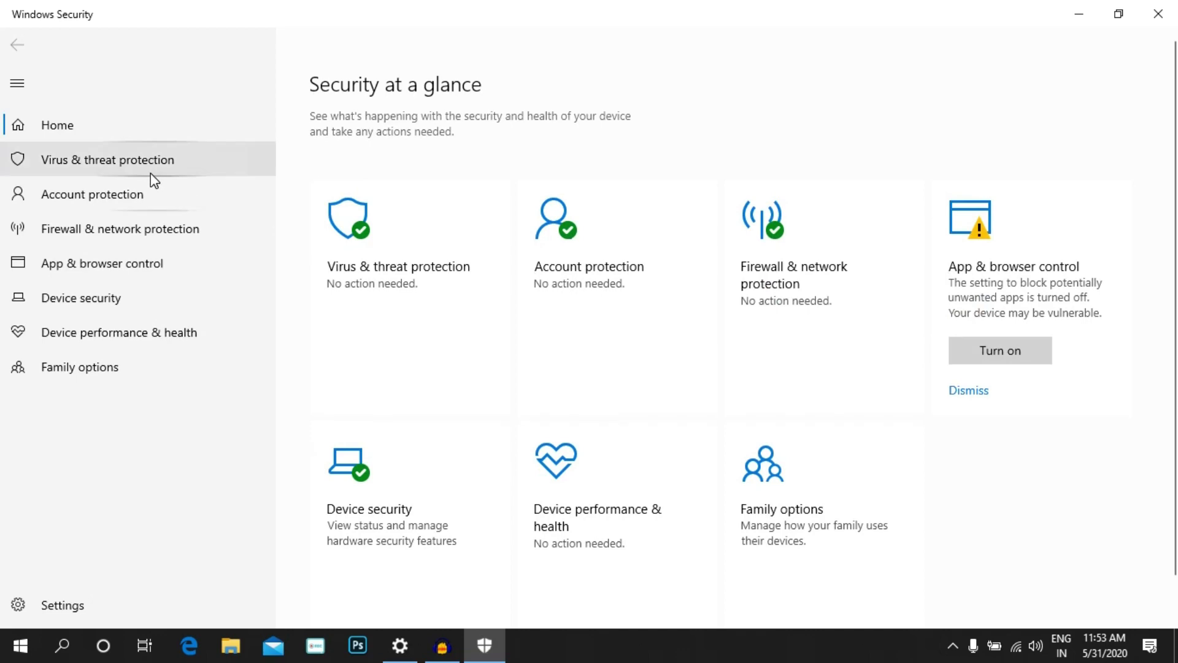
click(150, 172)
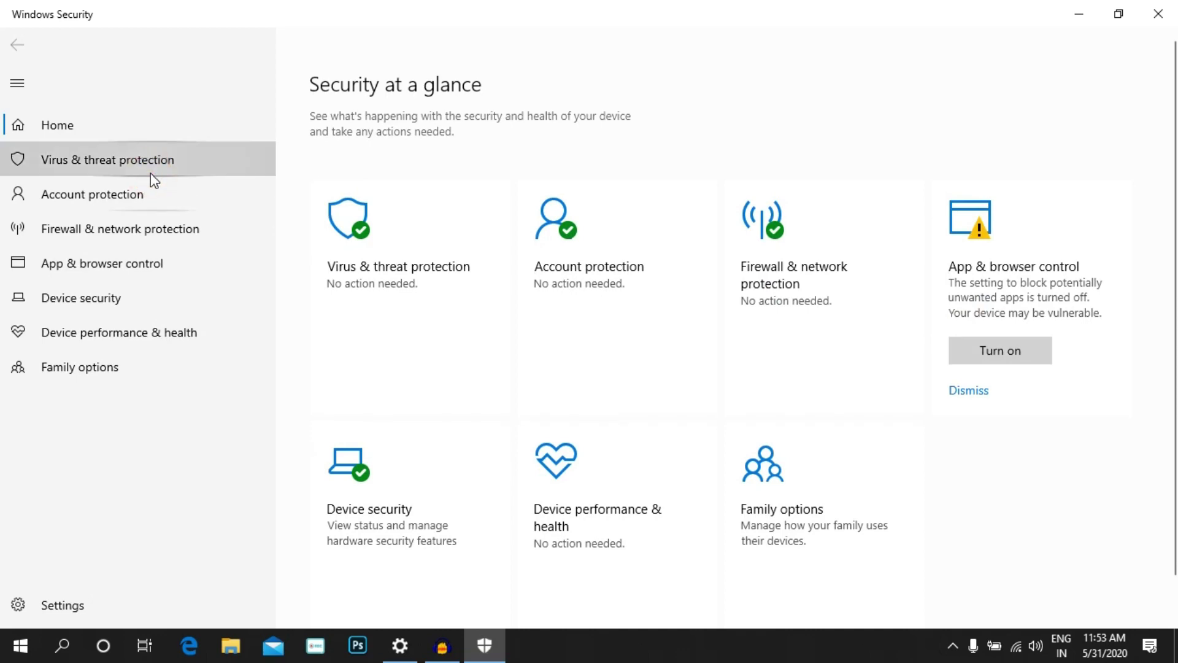
- Review the Virus & threat protection page and start the recommended actions for the current threats
scroll(416, 259, down, 5)
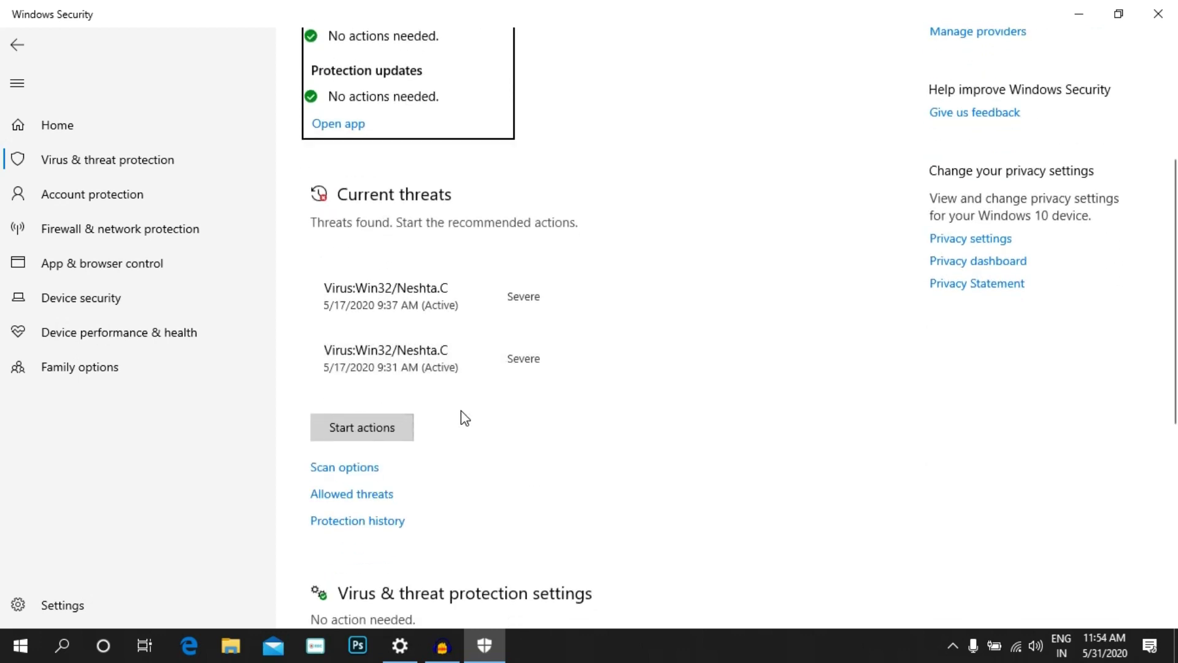
scroll(496, 439, down, 3)
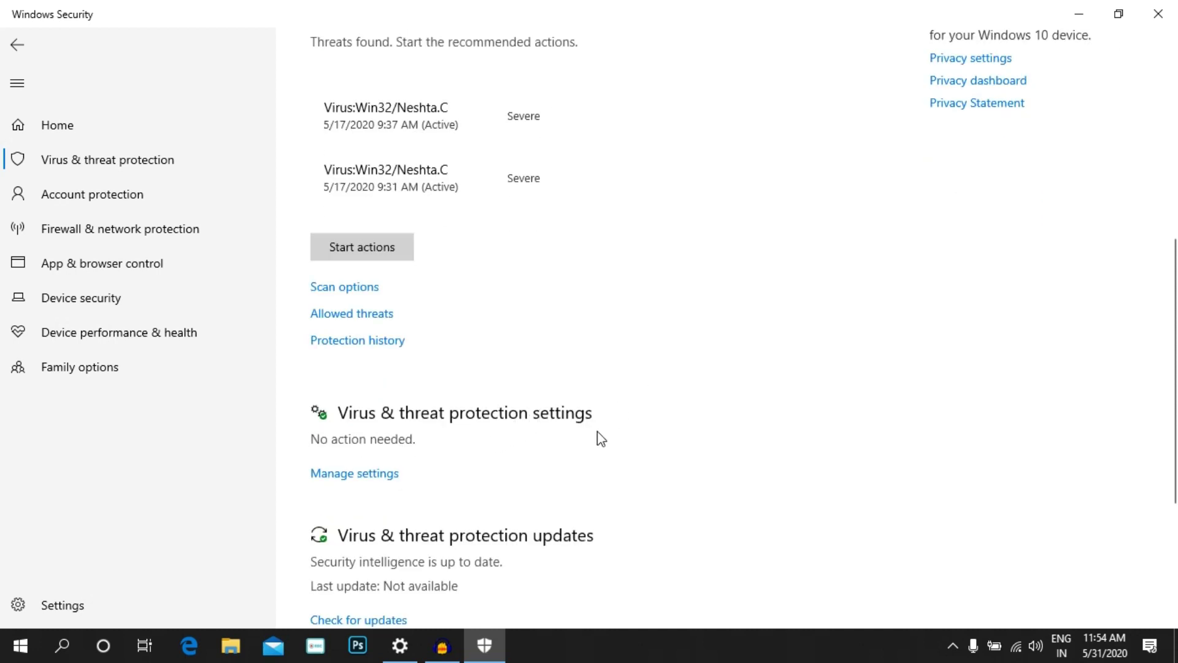
scroll(601, 439, down, 3)
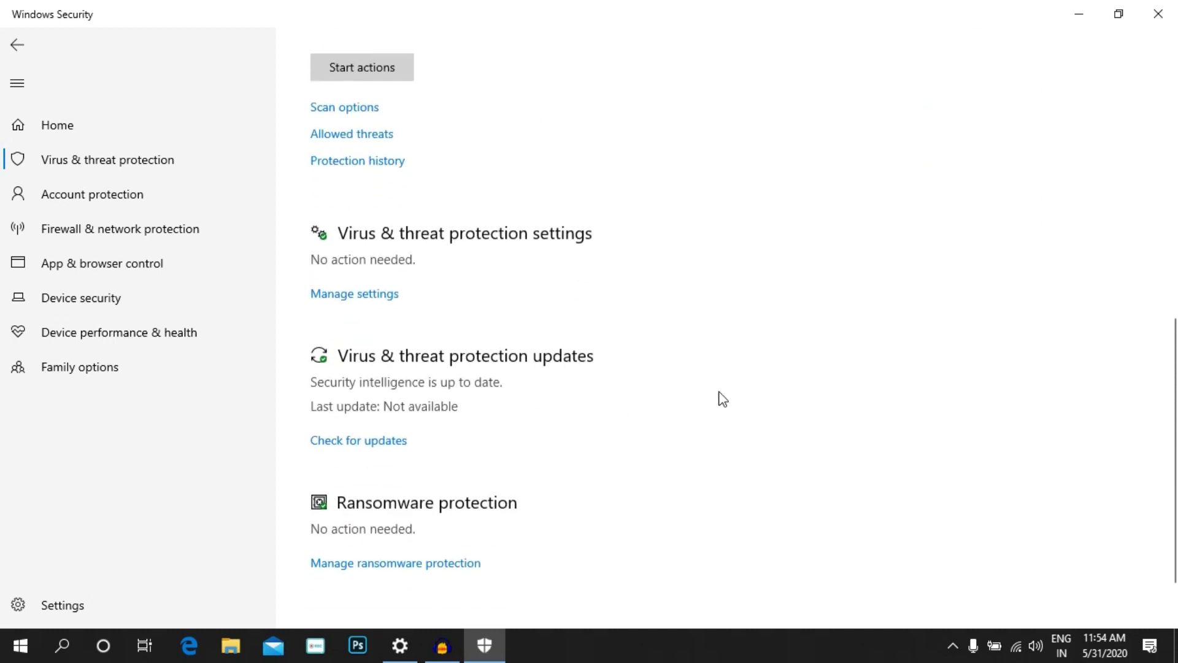
scroll(607, 448, down, 1)
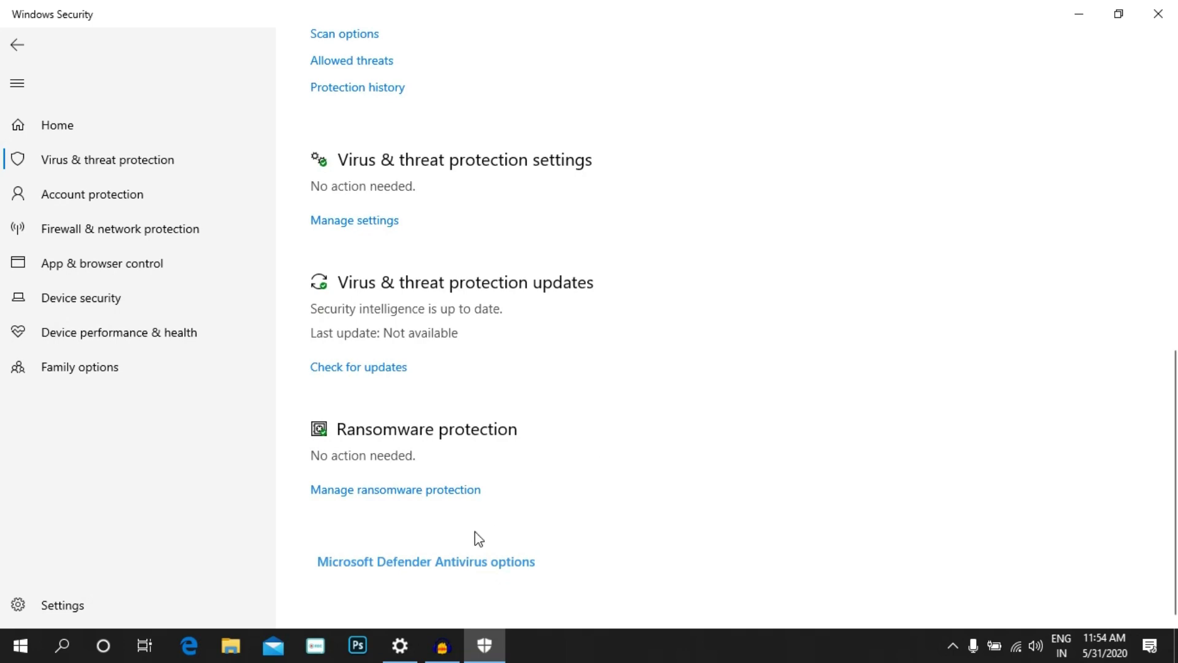
scroll(539, 518, up, 7)
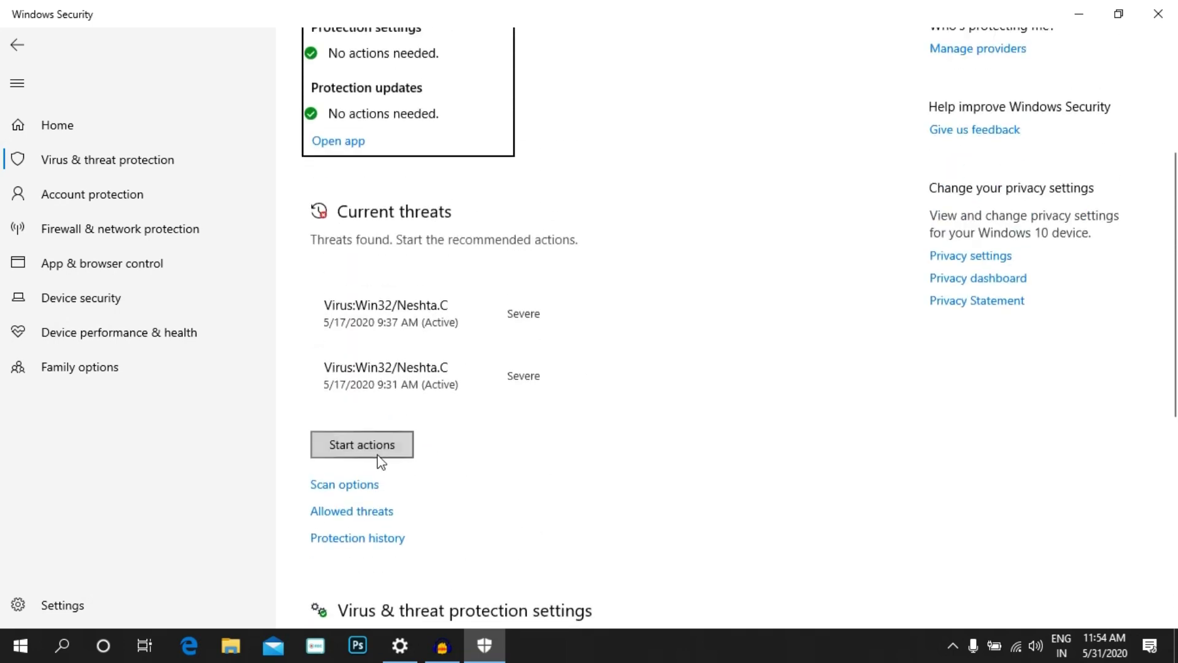
click(375, 451)
scroll(413, 348, up, 2)
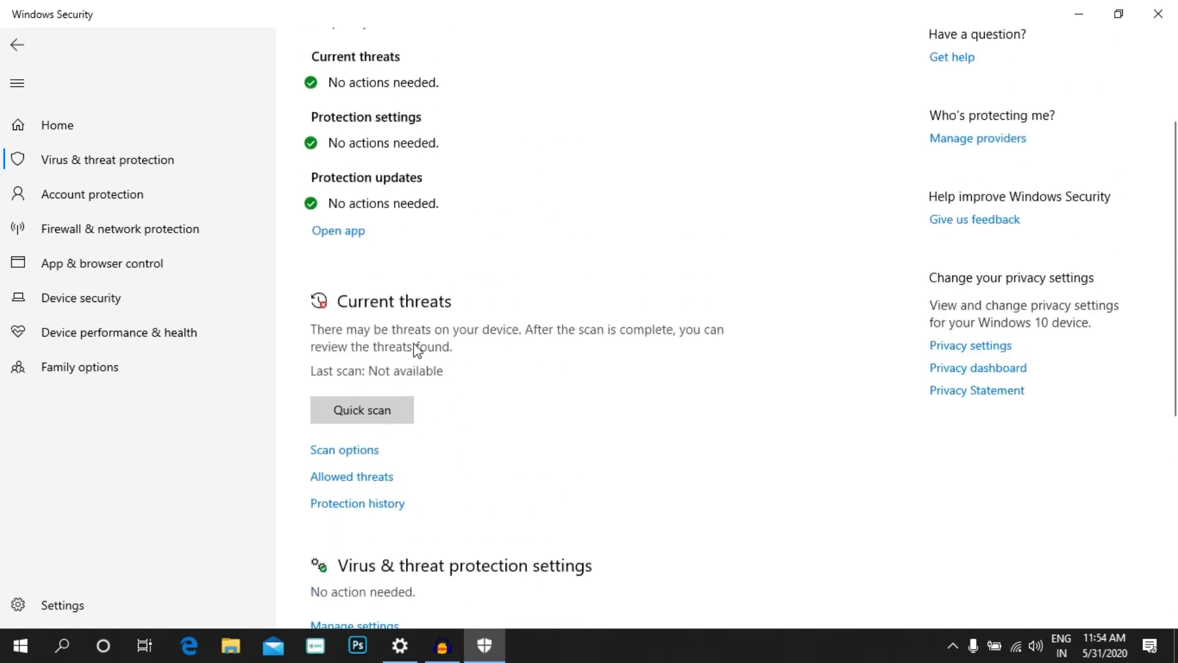
- Open the scan options for virus and threat protection and examine the available scan types
scroll(429, 456, up, 3)
scroll(429, 453, down, 3)
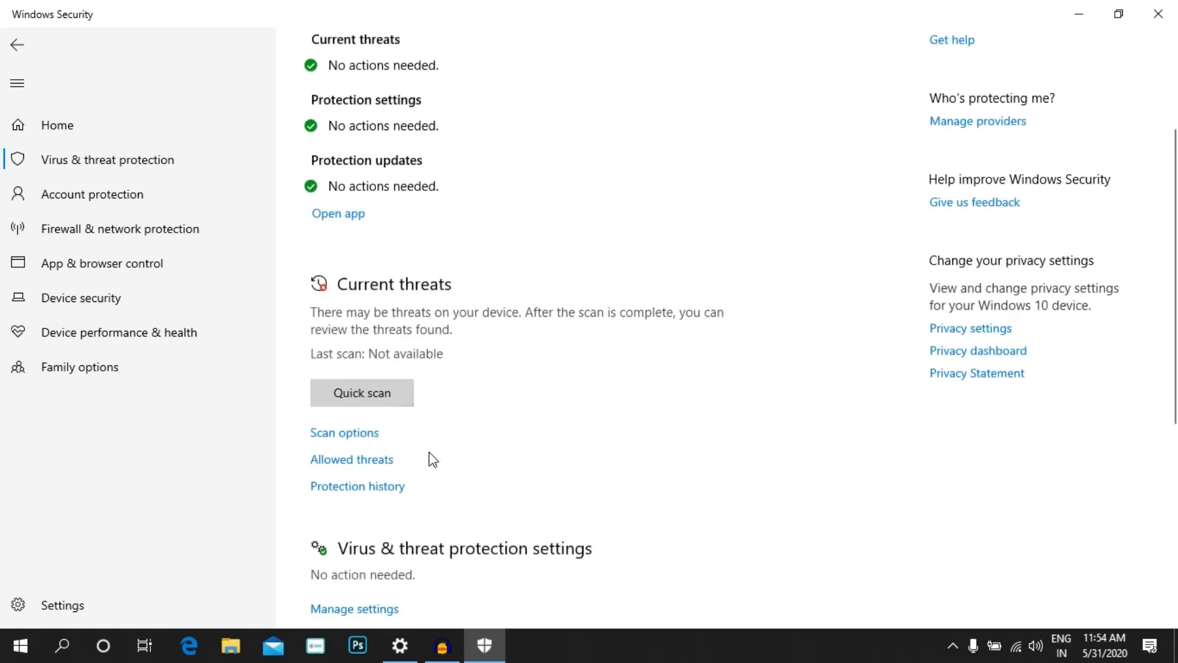
scroll(442, 368, down, 3)
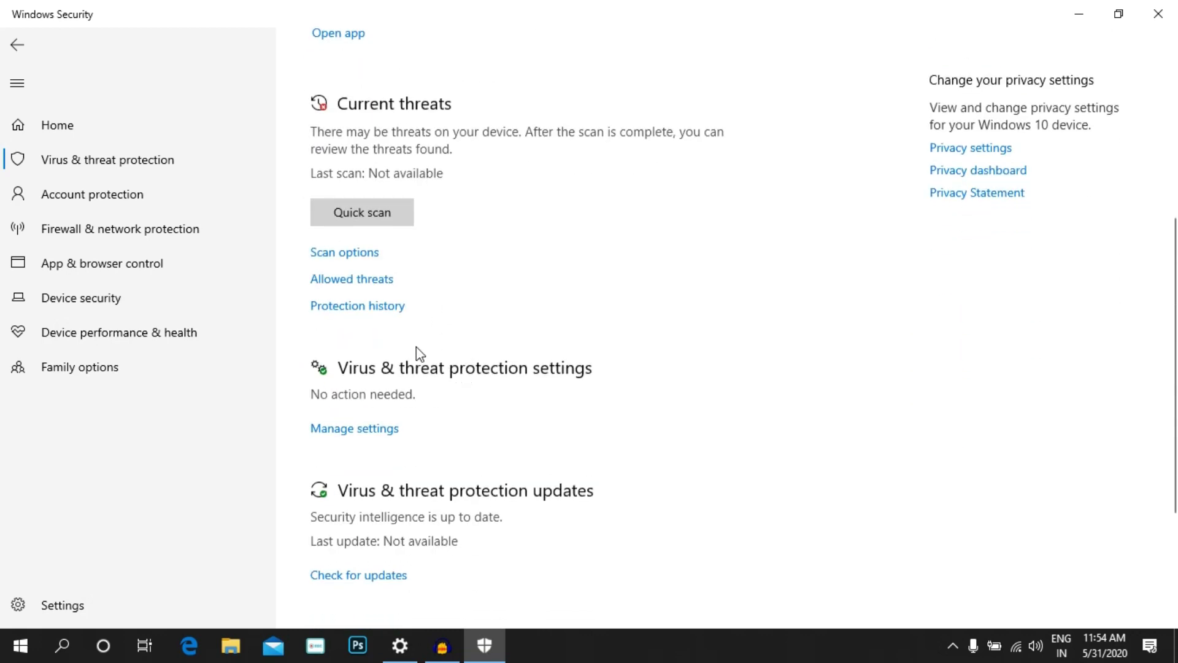
click(374, 257)
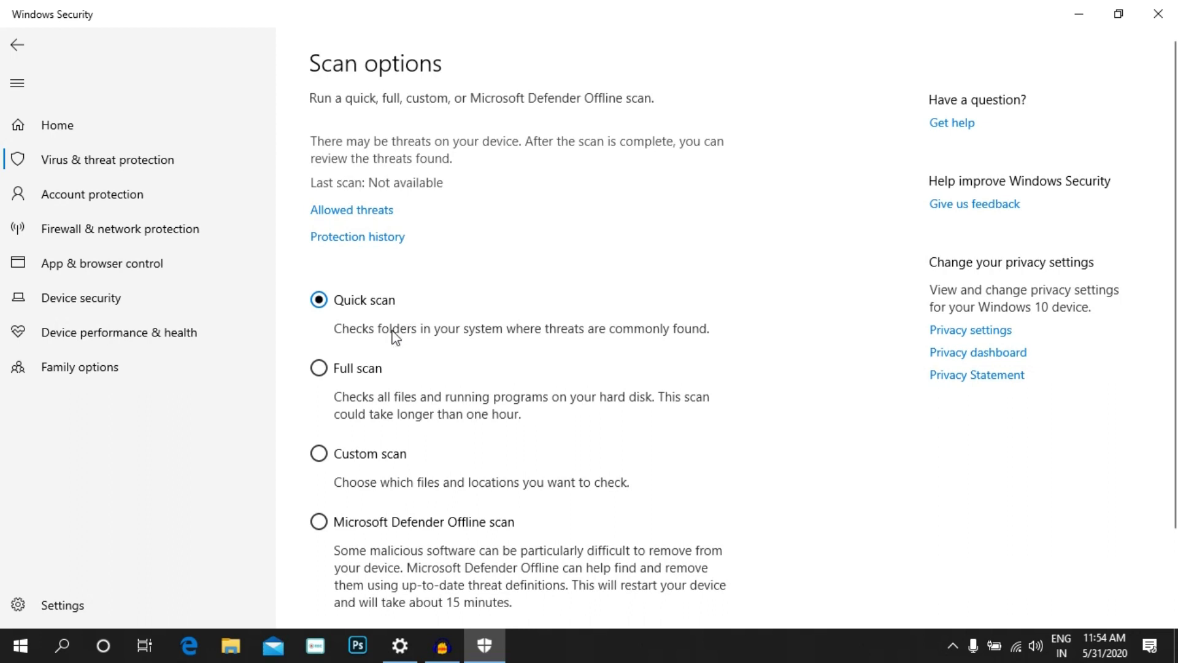
scroll(393, 344, down, 2)
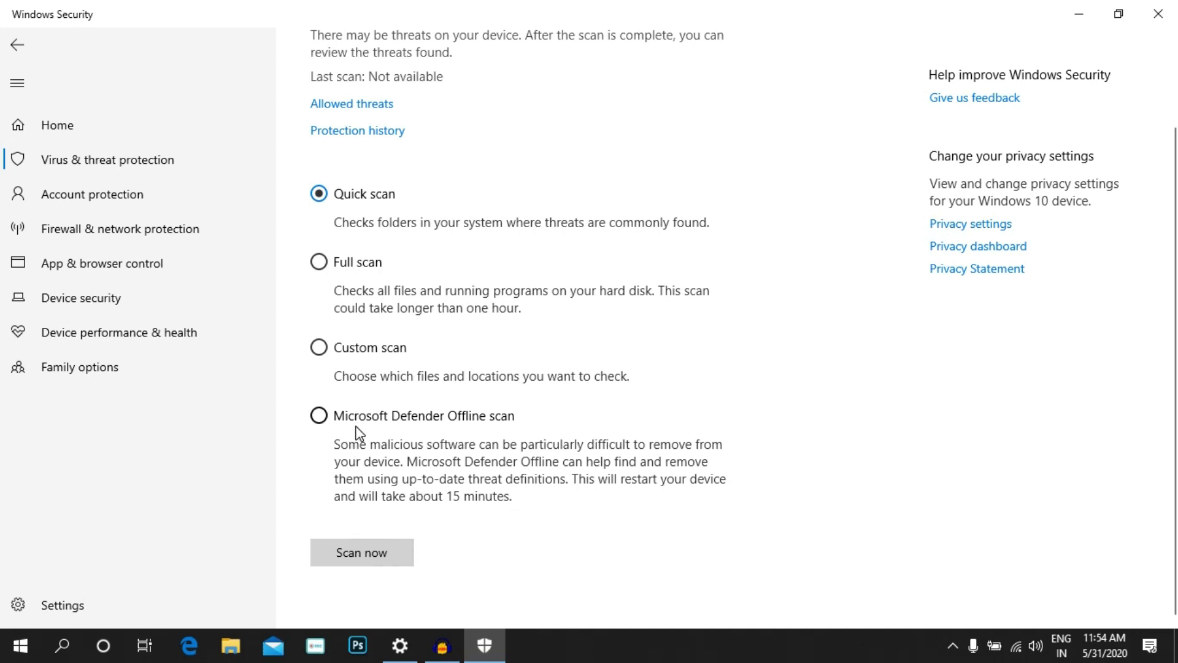
scroll(466, 431, up, 2)
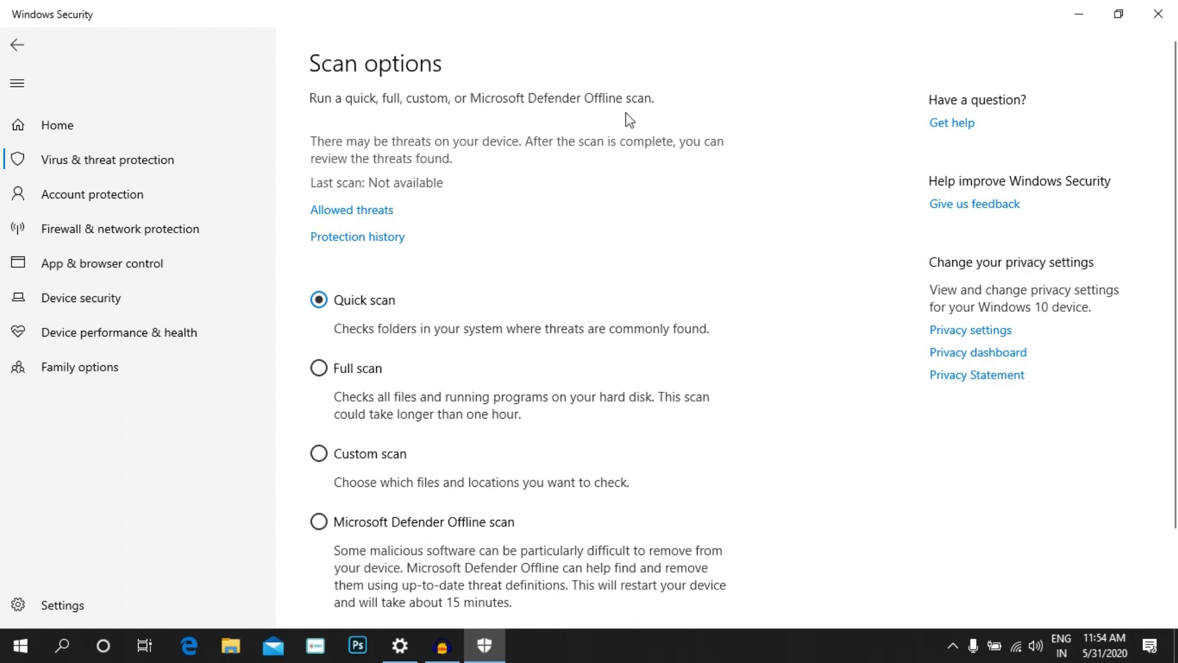
- Go back from the scan options and close both Windows Security and Settings
click(15, 48)
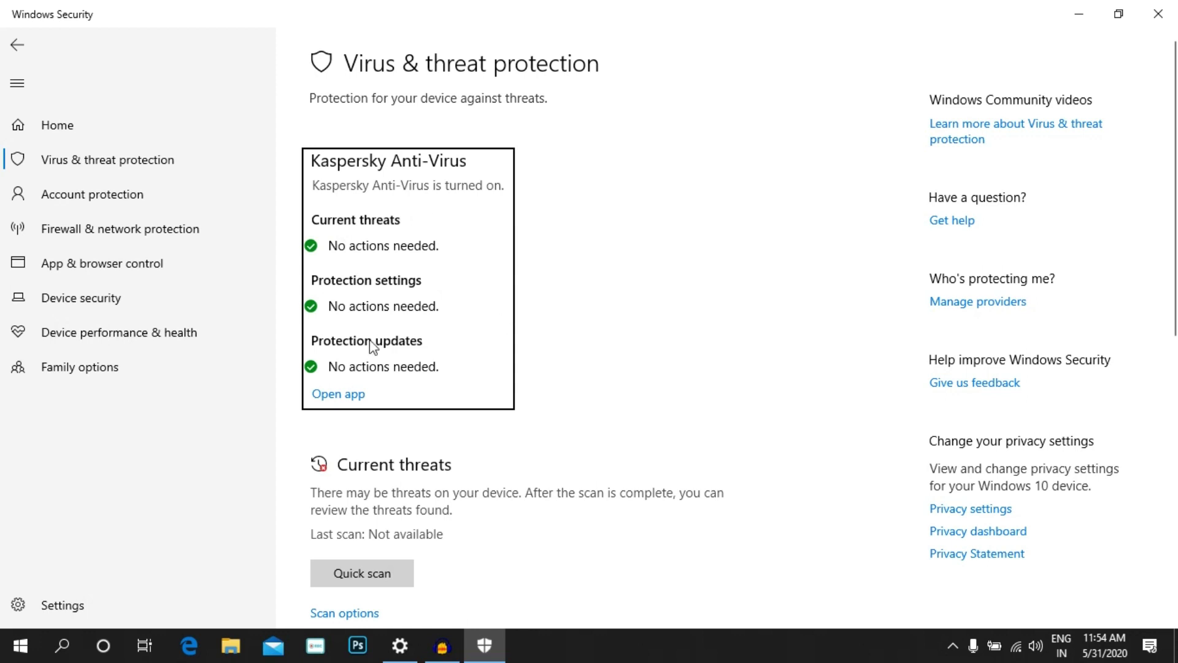
click(1158, 14)
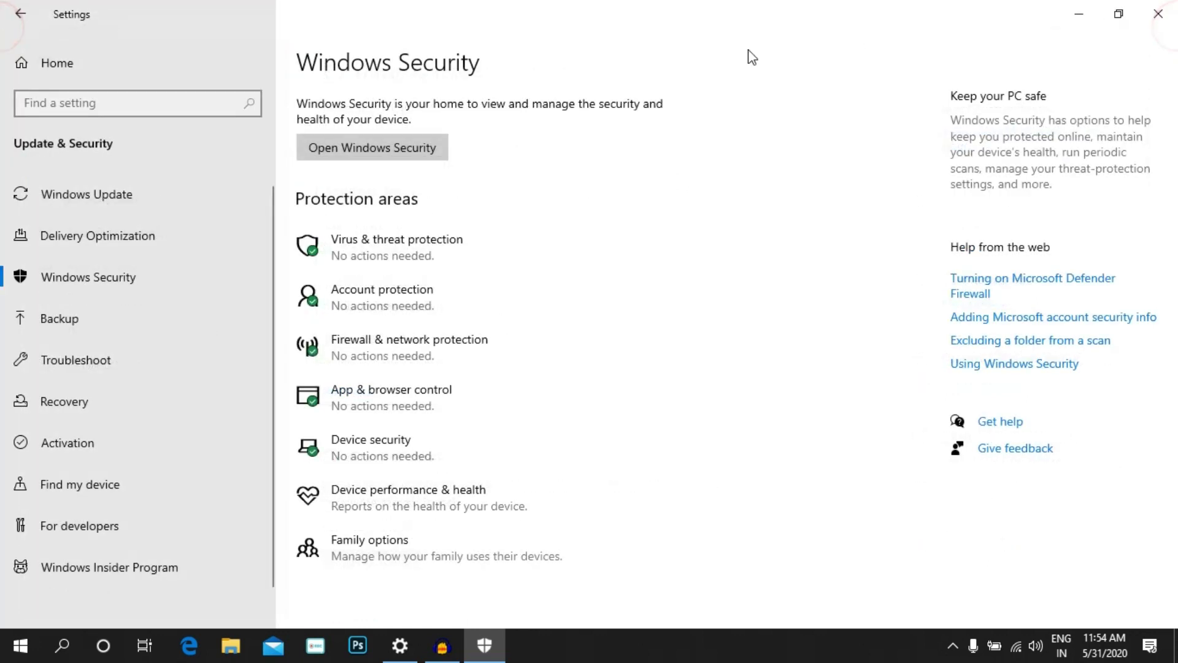
click(1158, 9)
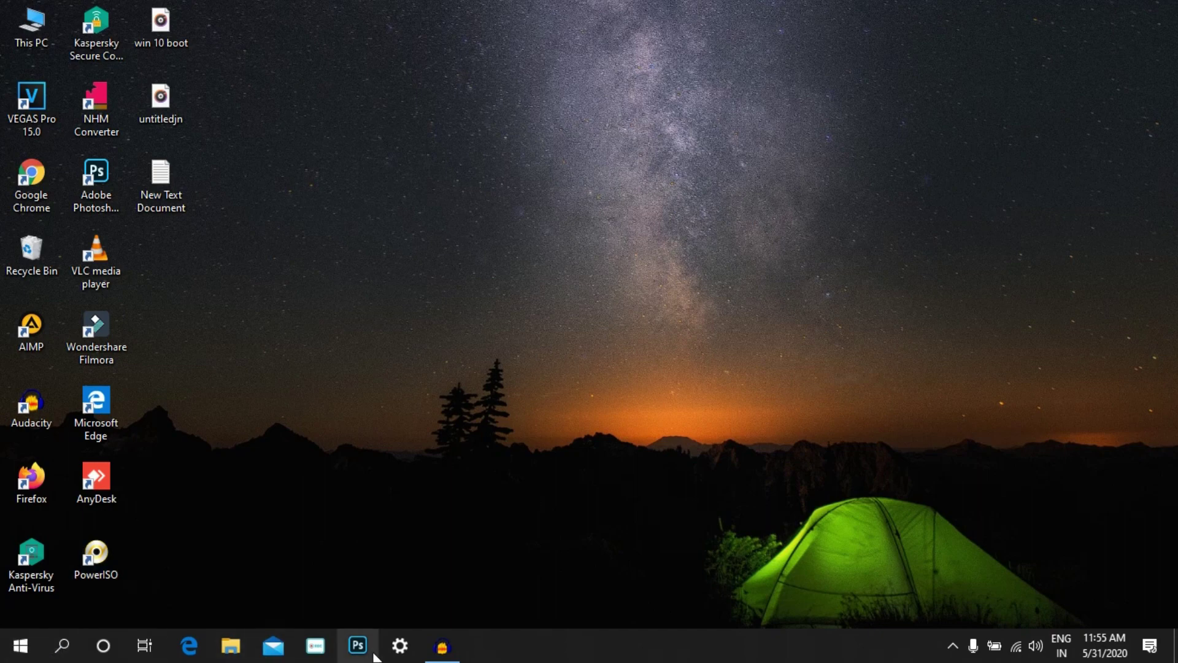
- Open Settings and Calculator, restore Calculator to a smaller window and move it over the upper-right area of Settings
click(404, 651)
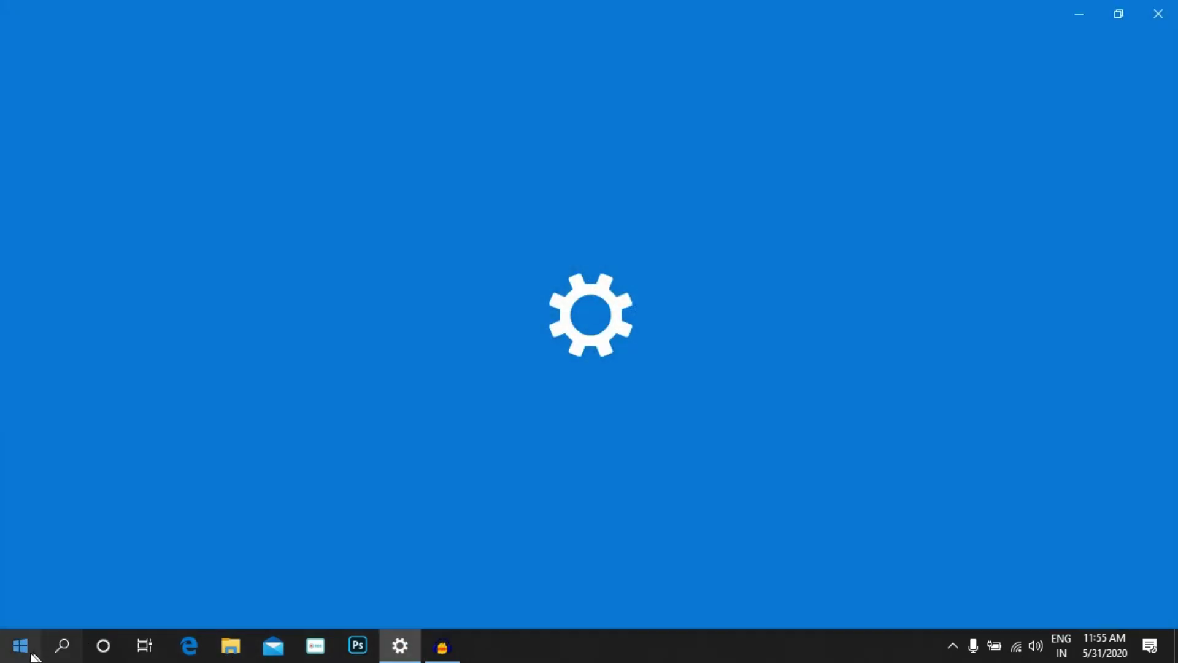
click(24, 652)
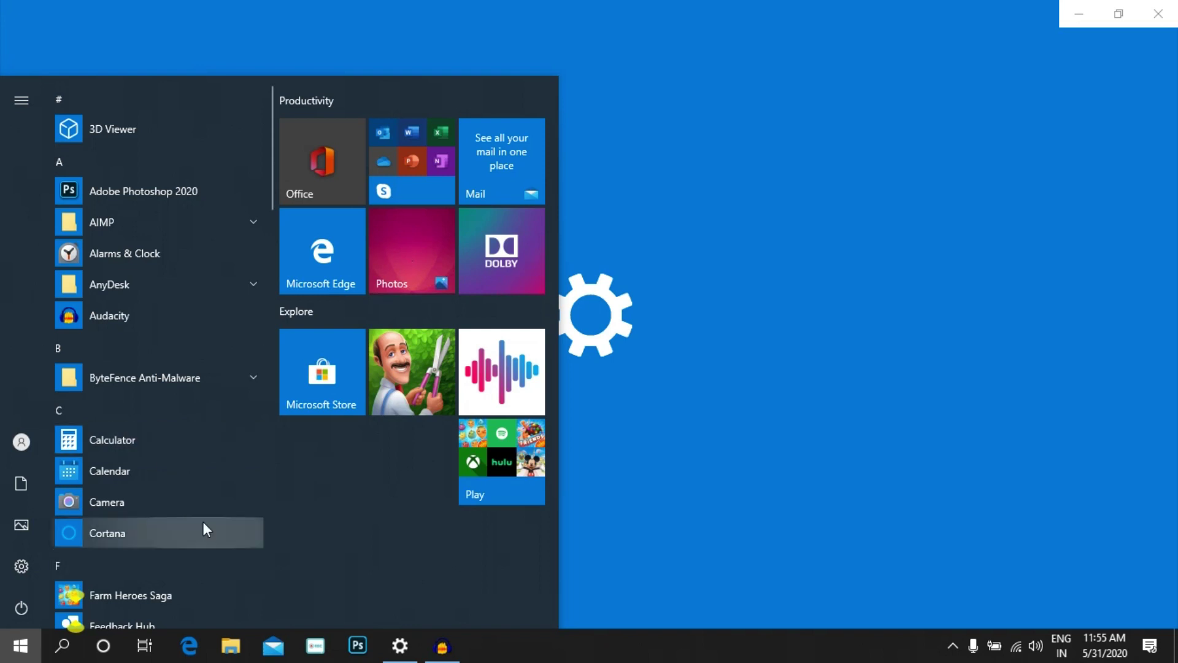
click(155, 451)
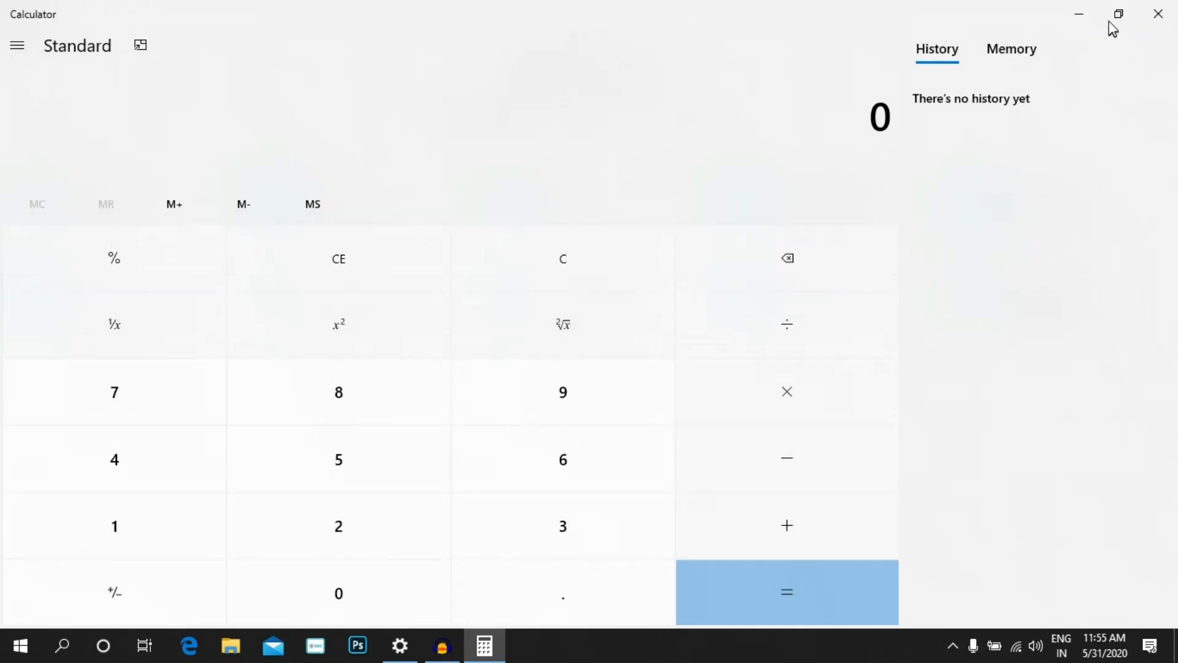
click(1115, 16)
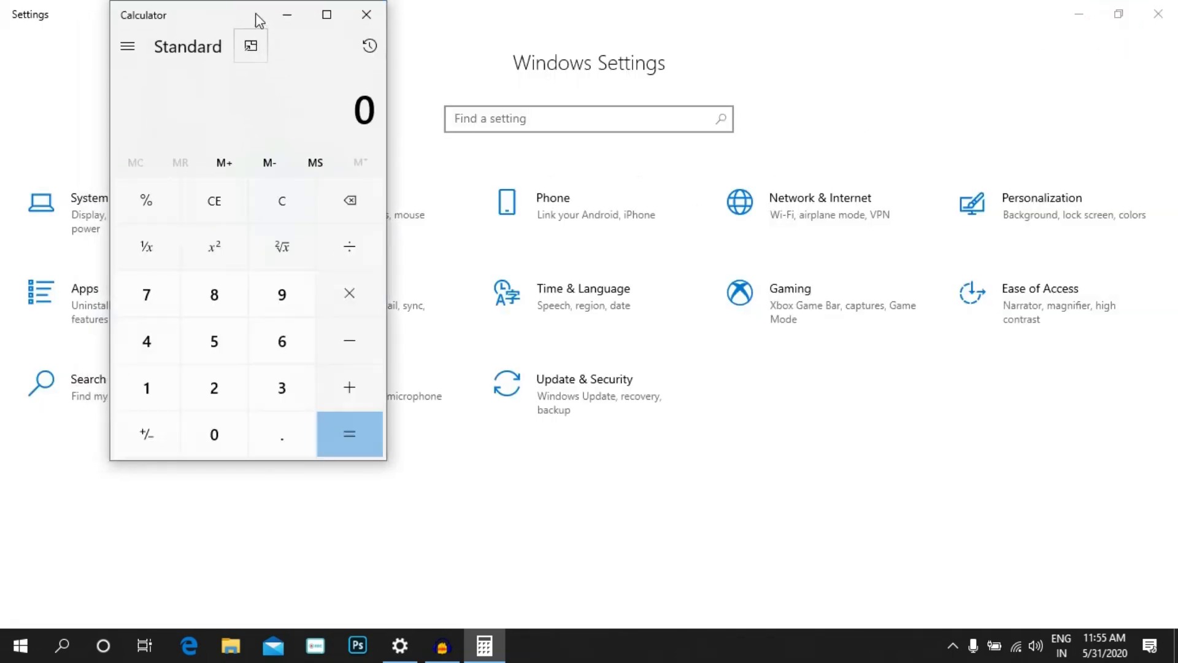
drag(258, 21, 984, 45)
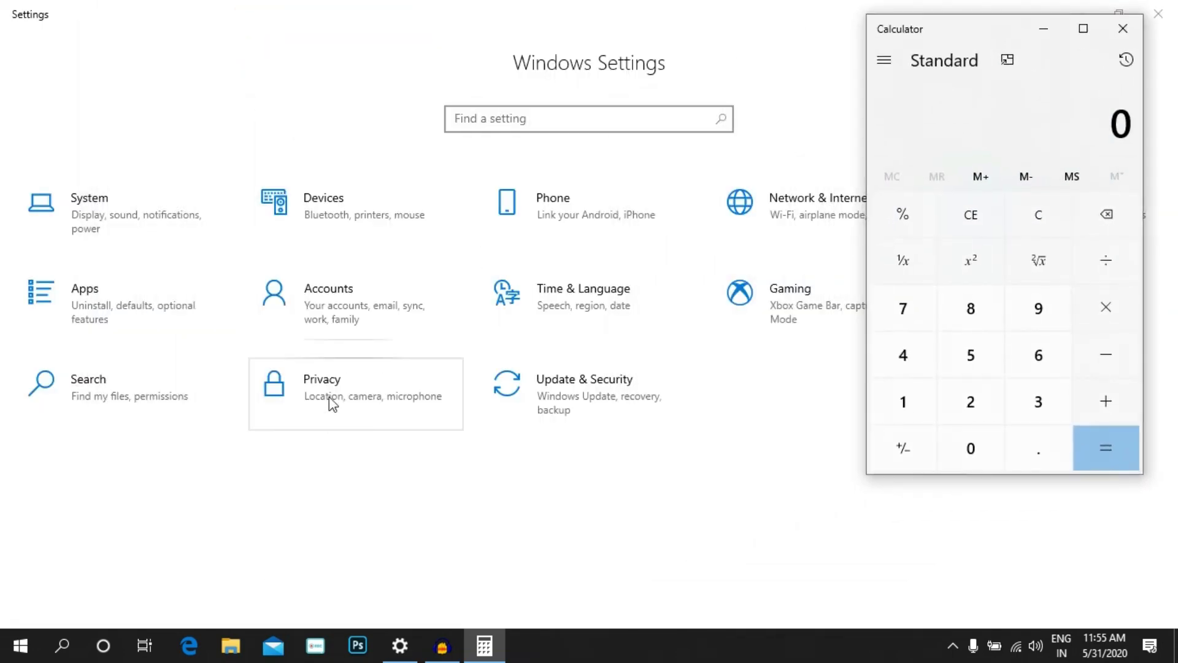
- Switch back and forth between Settings and Calculator, finishing with Calculator in front
click(252, 488)
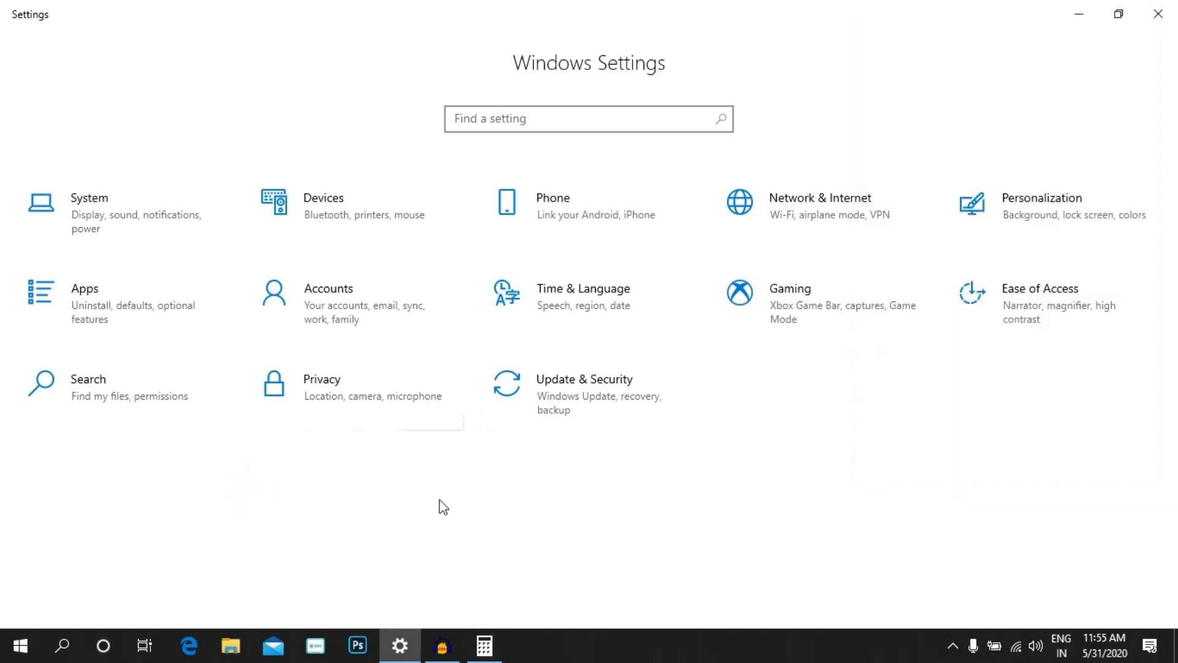
click(485, 646)
click(341, 500)
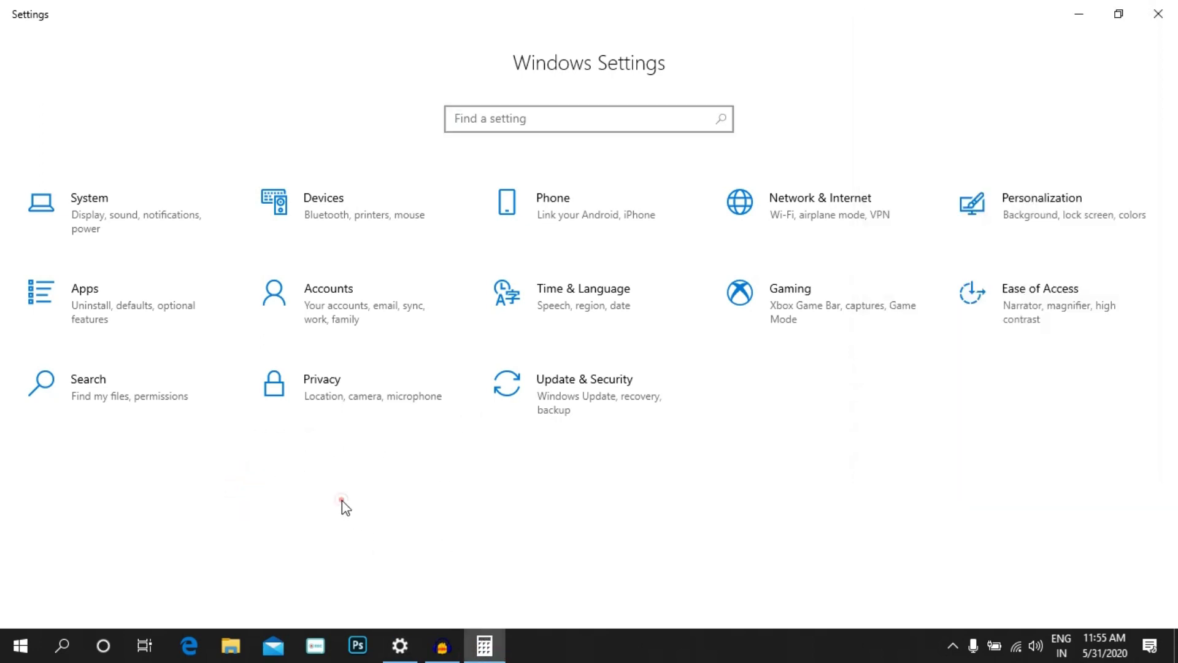
click(485, 638)
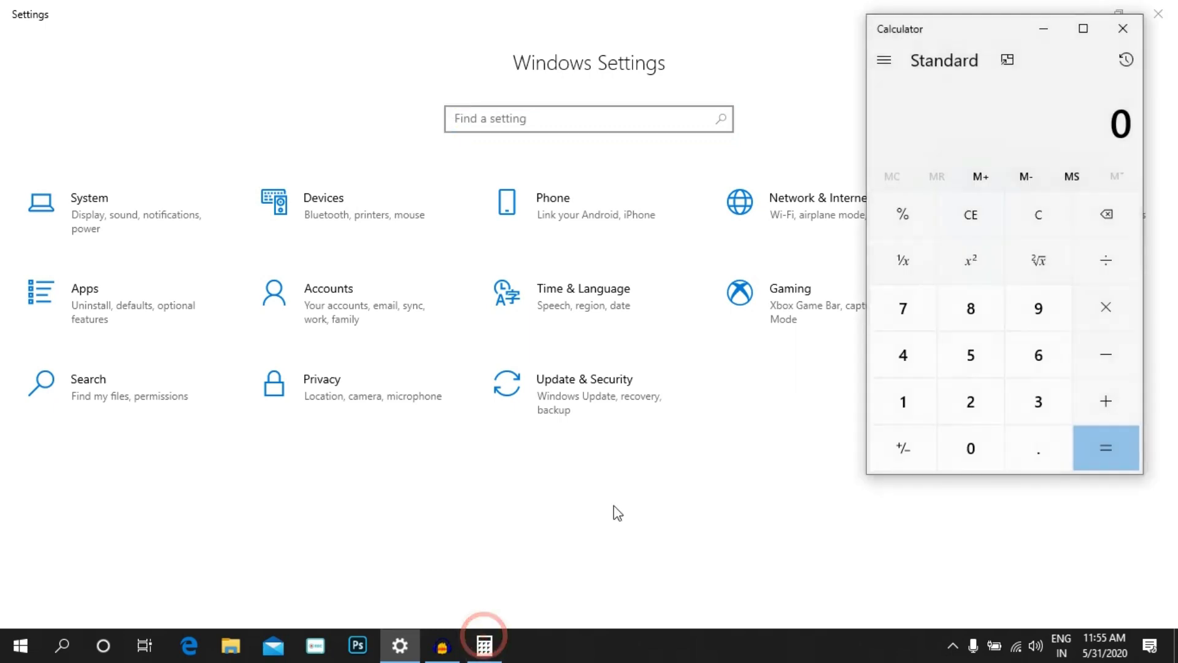
- Switch Calculator to its always-on-top mode and browse the System Display settings behind it
click(1007, 59)
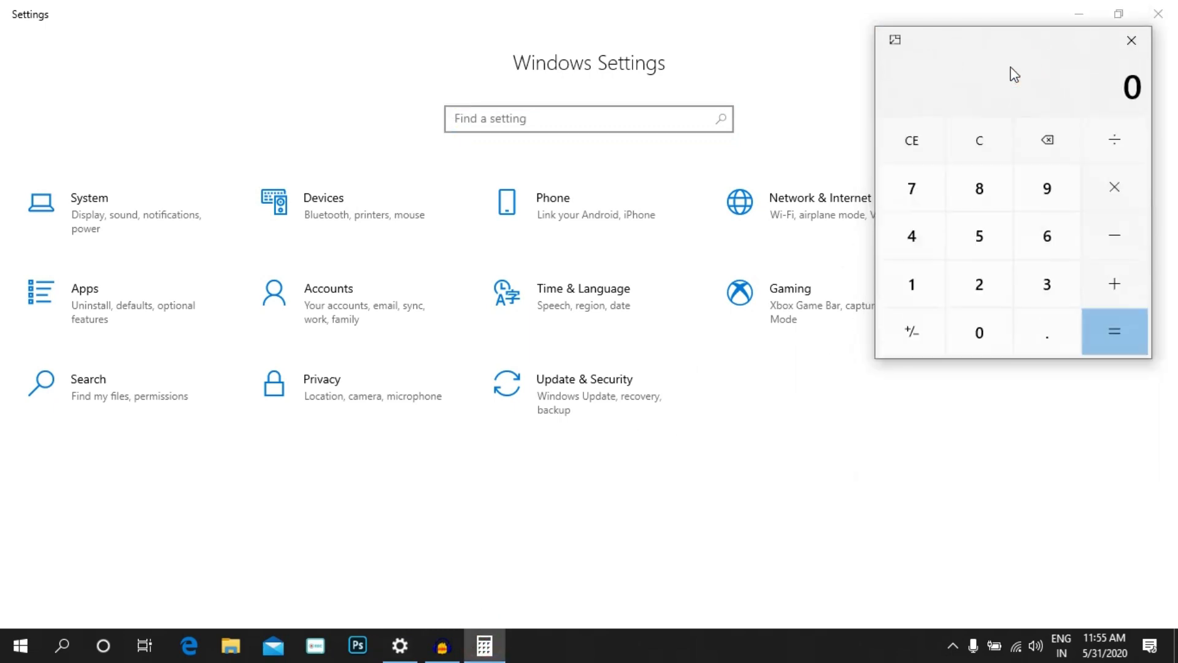
click(436, 506)
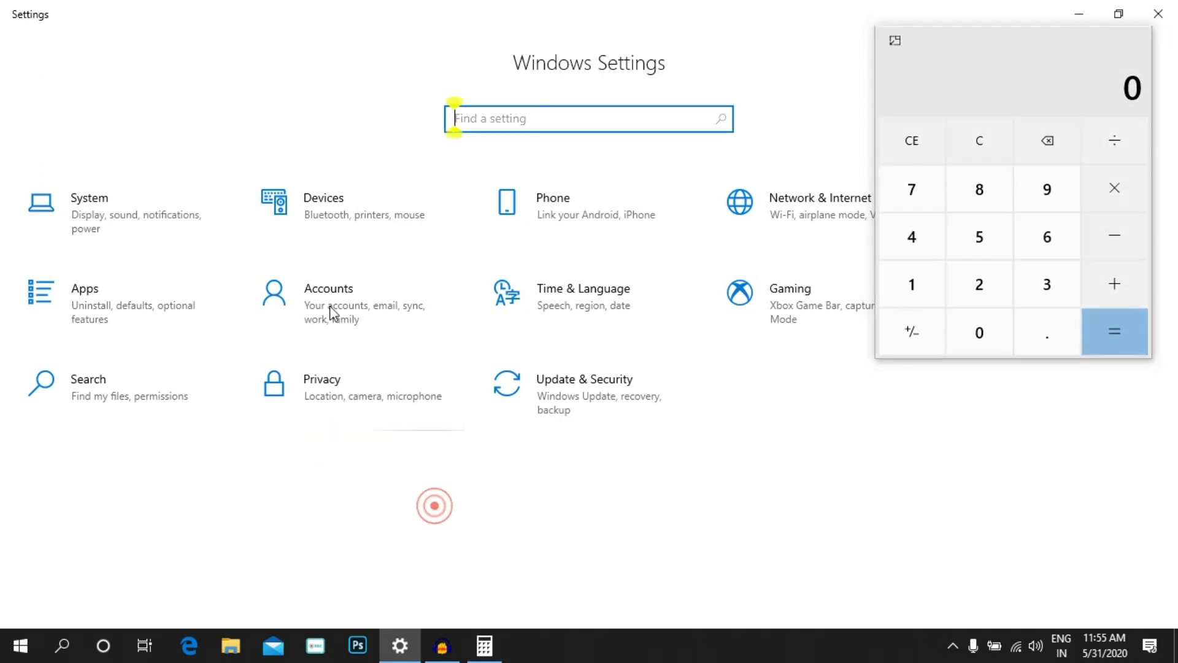
click(153, 201)
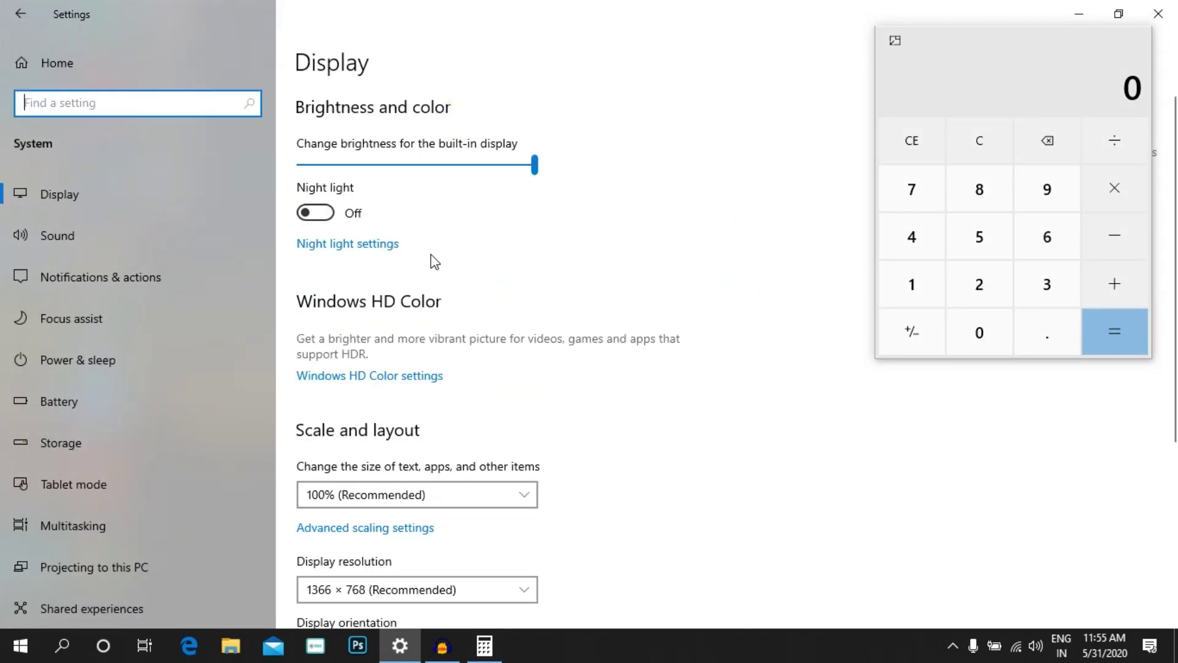
scroll(494, 325, down, 4)
scroll(565, 218, up, 4)
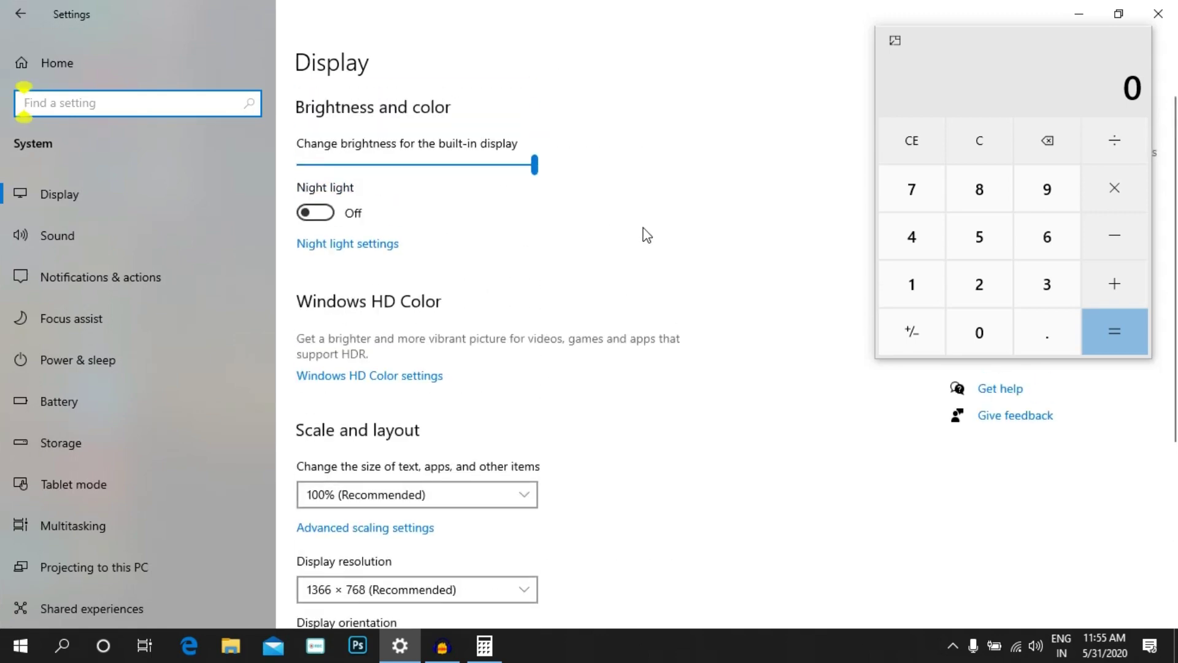
scroll(552, 348, down, 5)
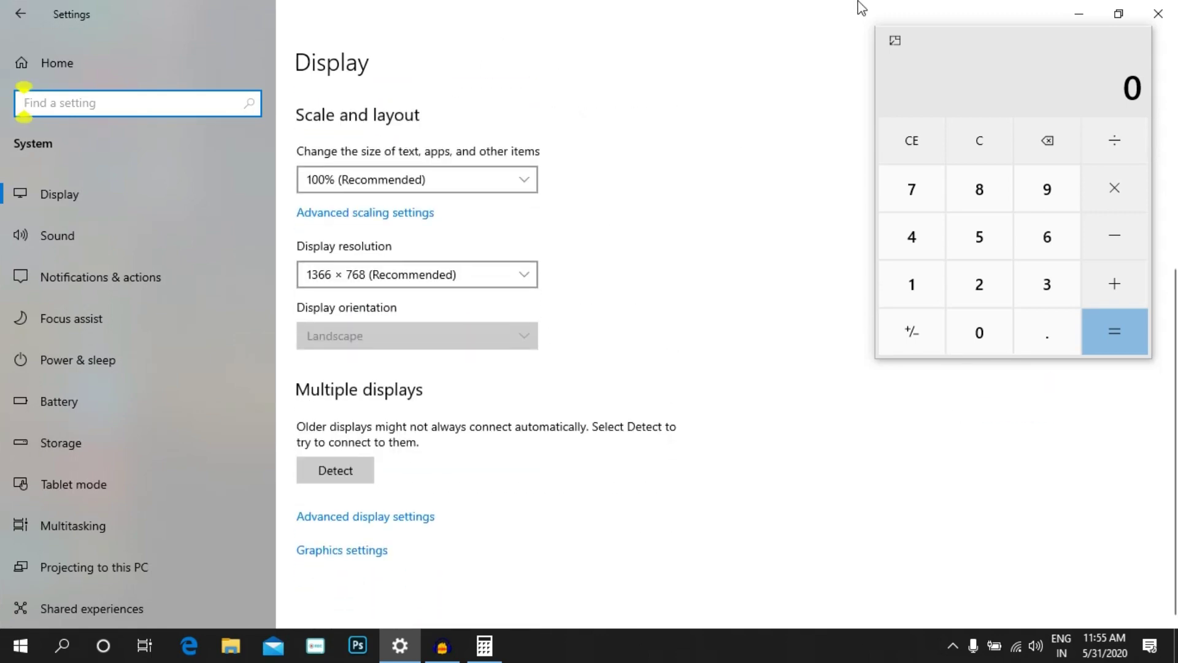
- Return Calculator from always-on-top mode to its full Standard view and close it
click(908, 44)
click(907, 46)
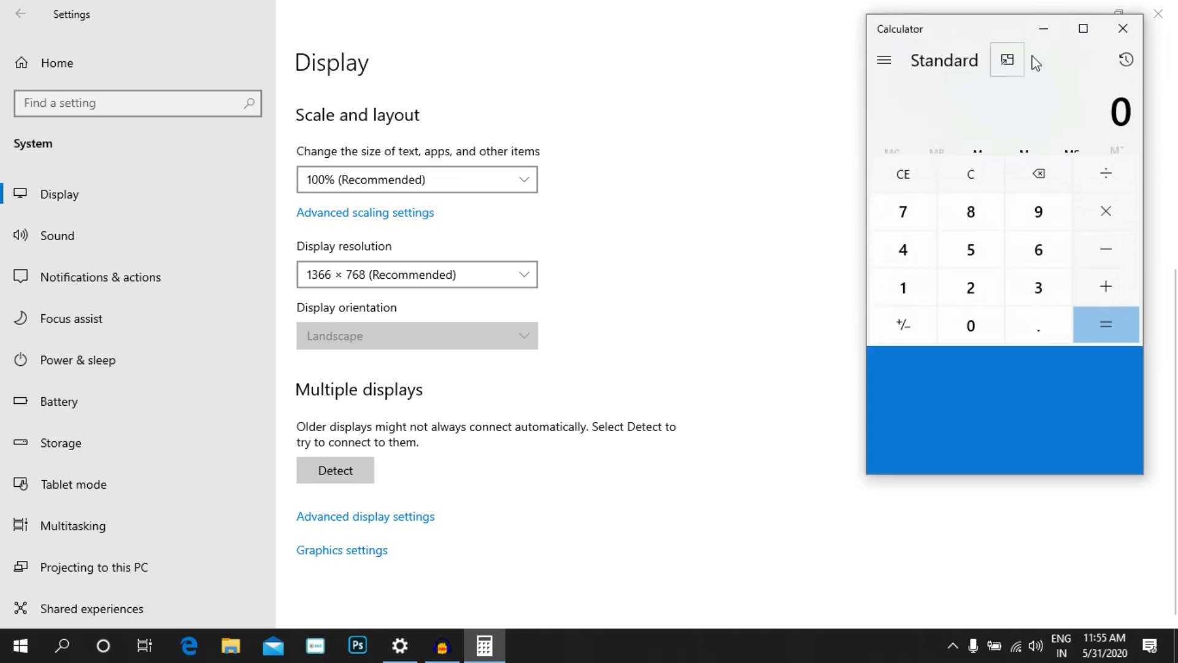
click(1128, 32)
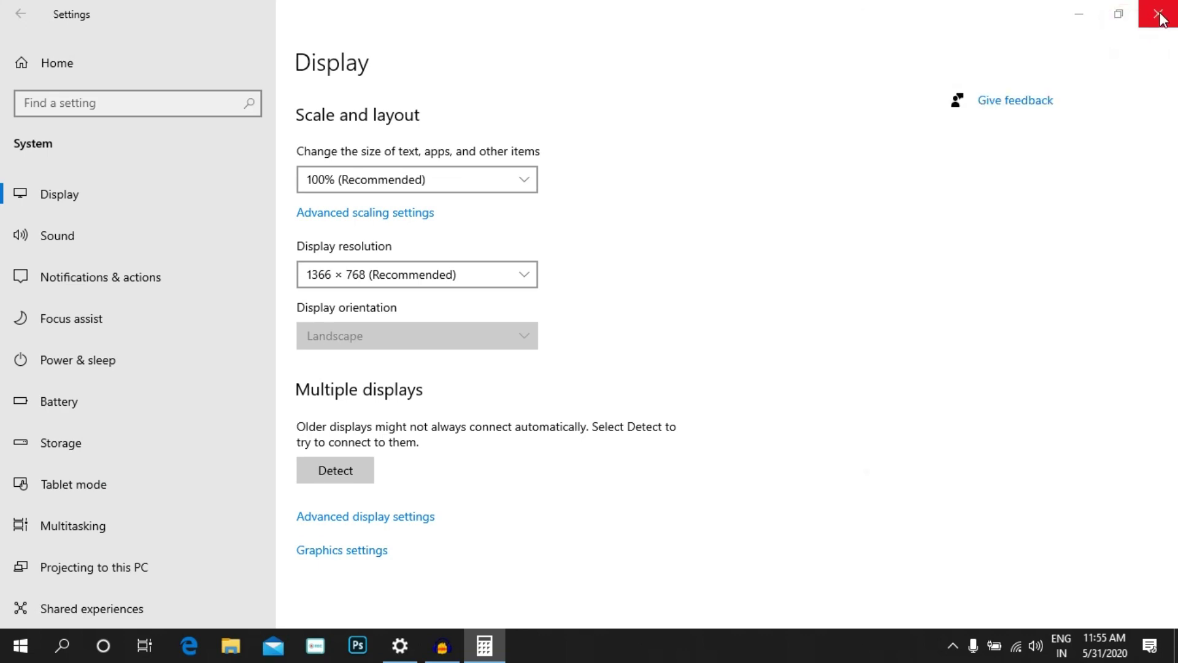
- Close Settings and refresh the desktop
click(1158, 14)
right_click(669, 127)
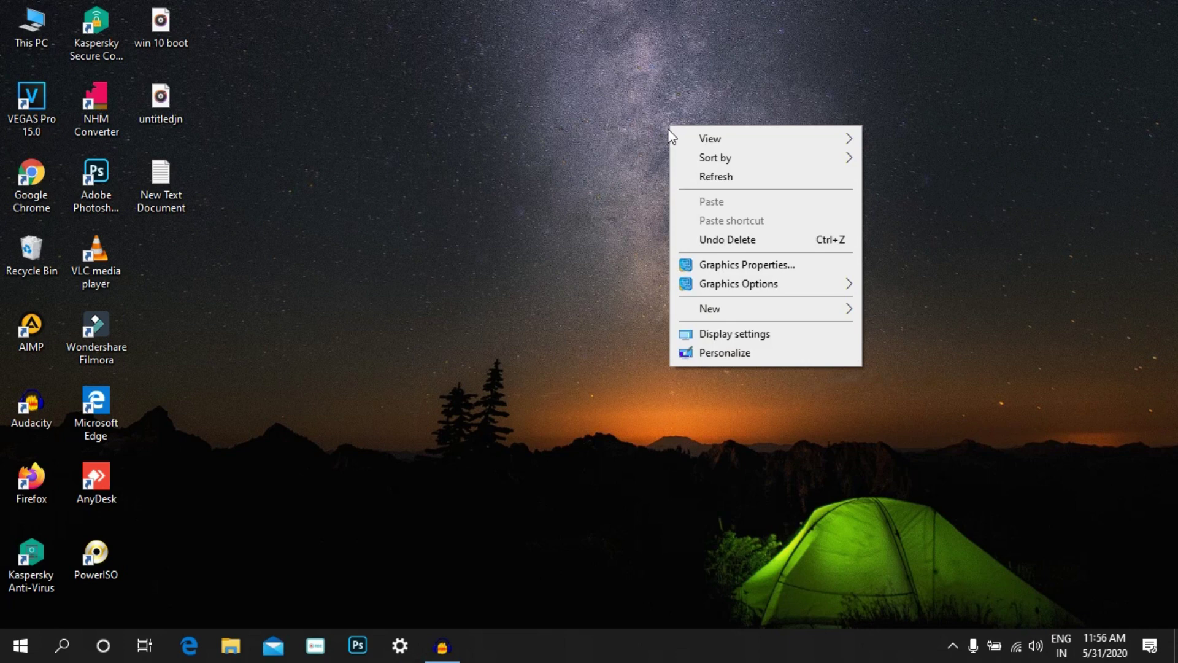
click(726, 183)
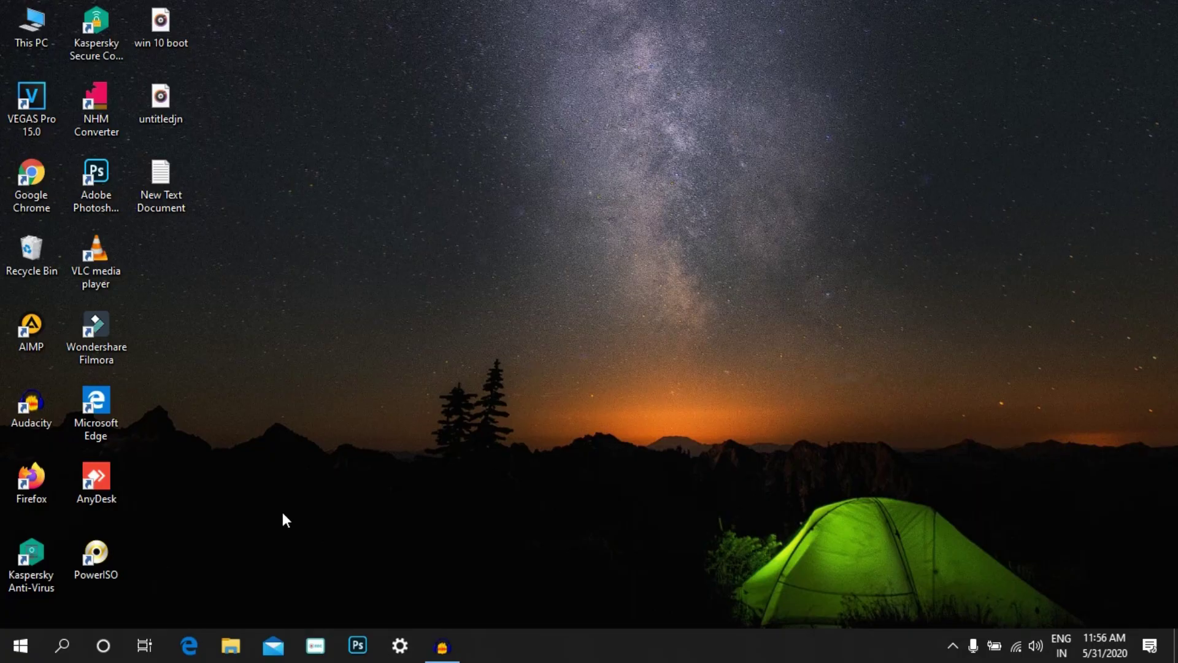
- Search Windows for "photo" and dismiss the Microsoft Rewards offer
click(79, 654)
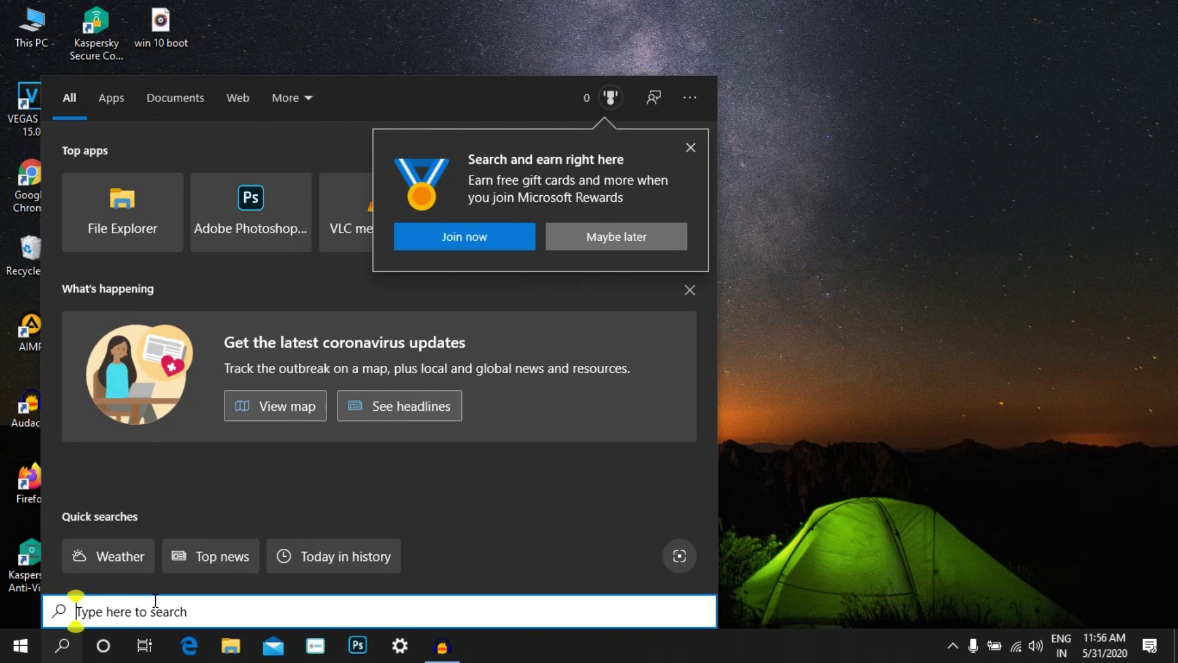
text(photo)
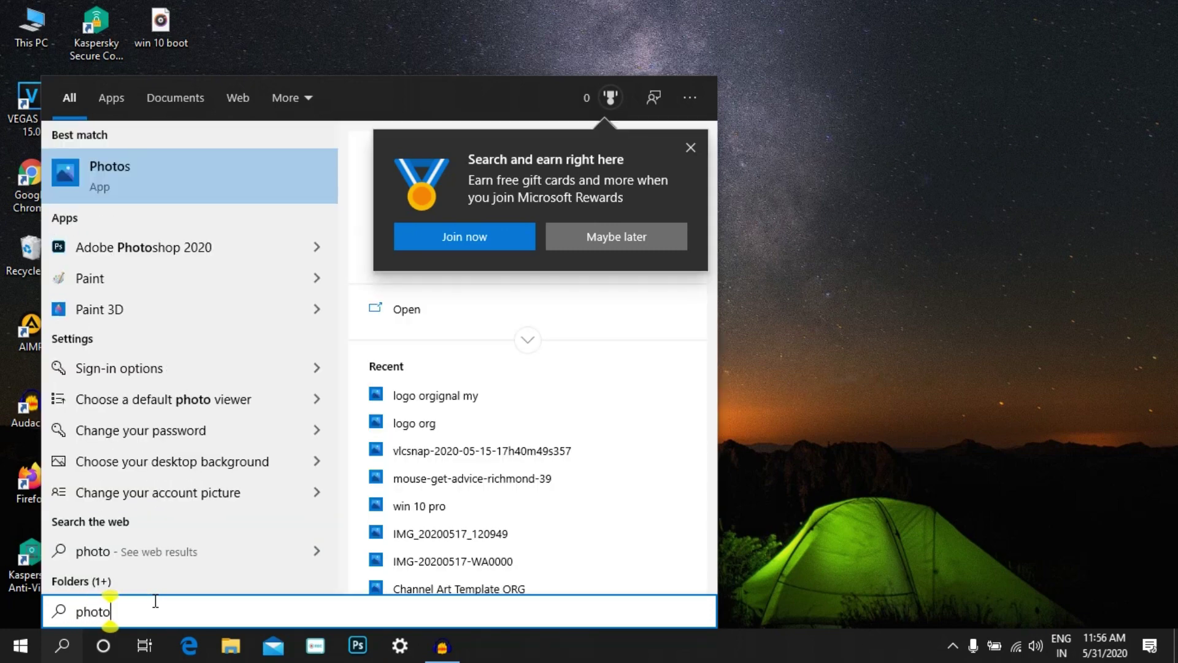
click(689, 149)
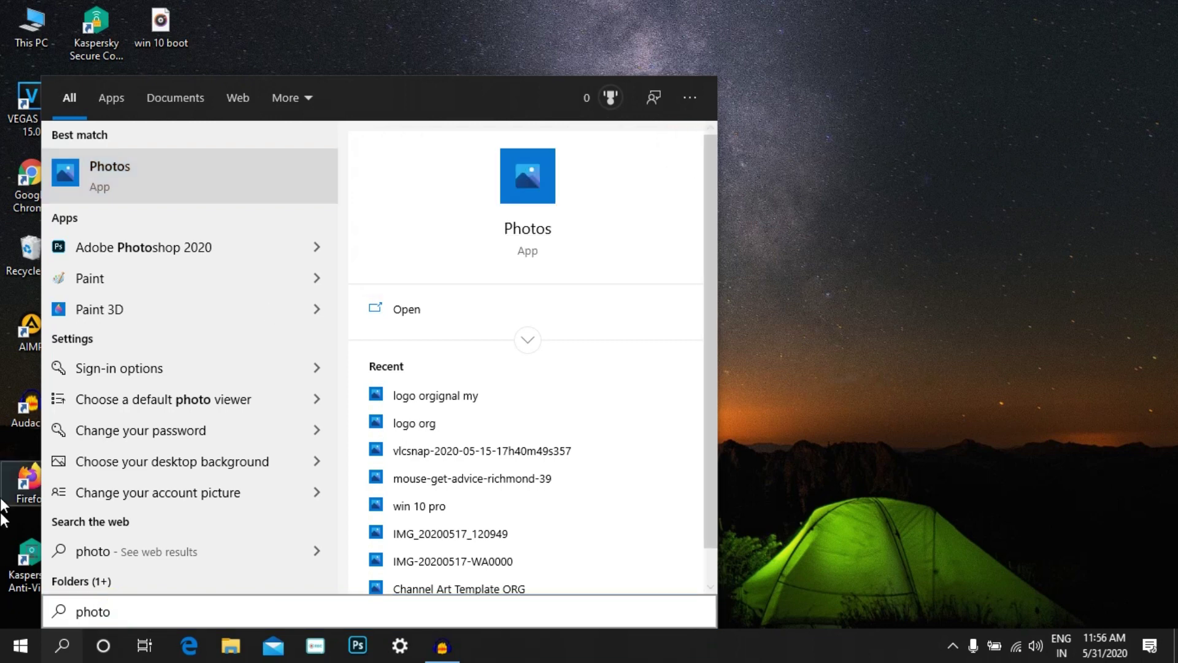
- Replace the Windows search term with "auda" to look up Audacity, and close the search
click(166, 614)
key(BackSpace)
key(BackSpace)
key(BackSpace)
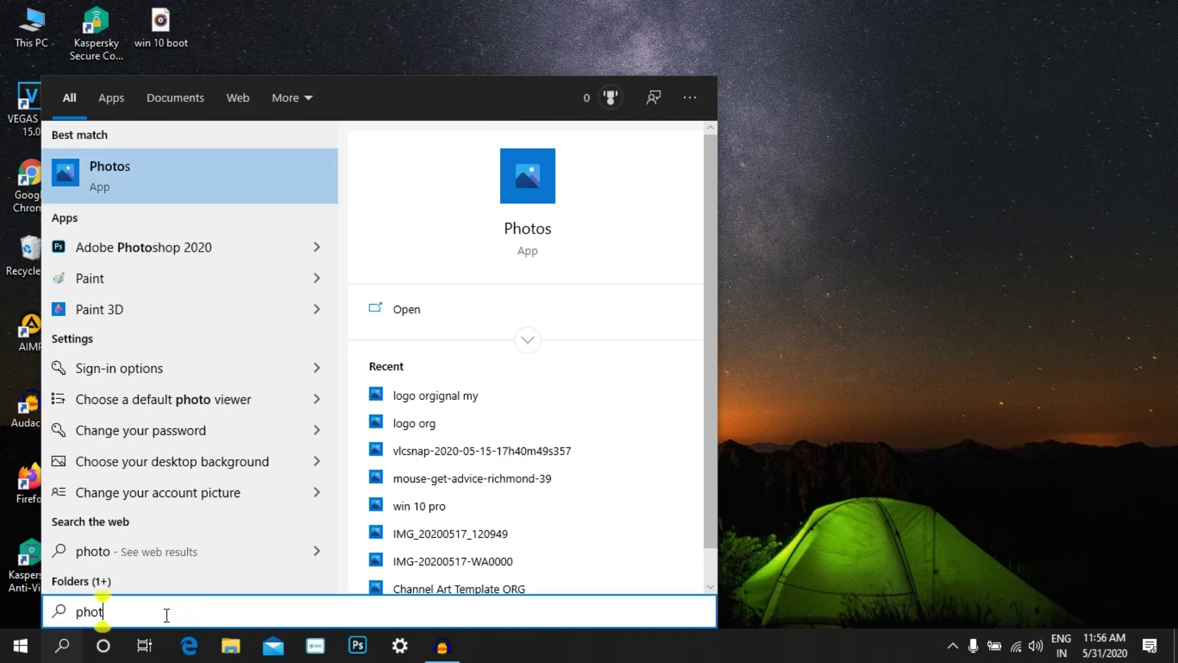
key(BackSpace)
key(BackSpace)
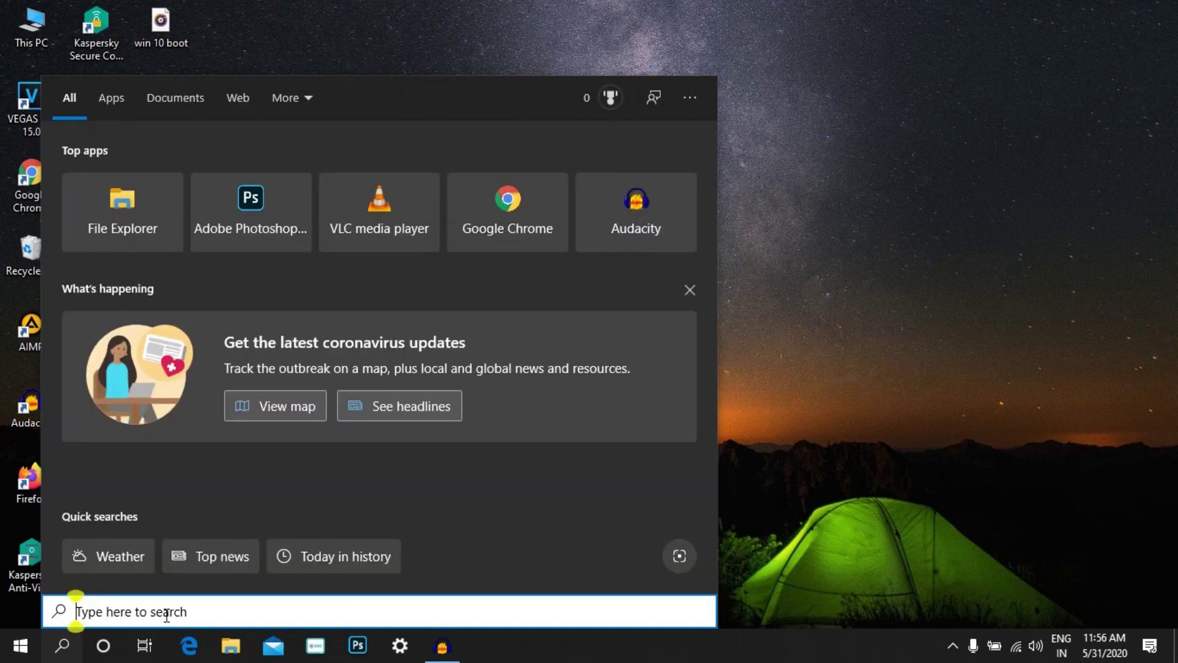
text(auda)
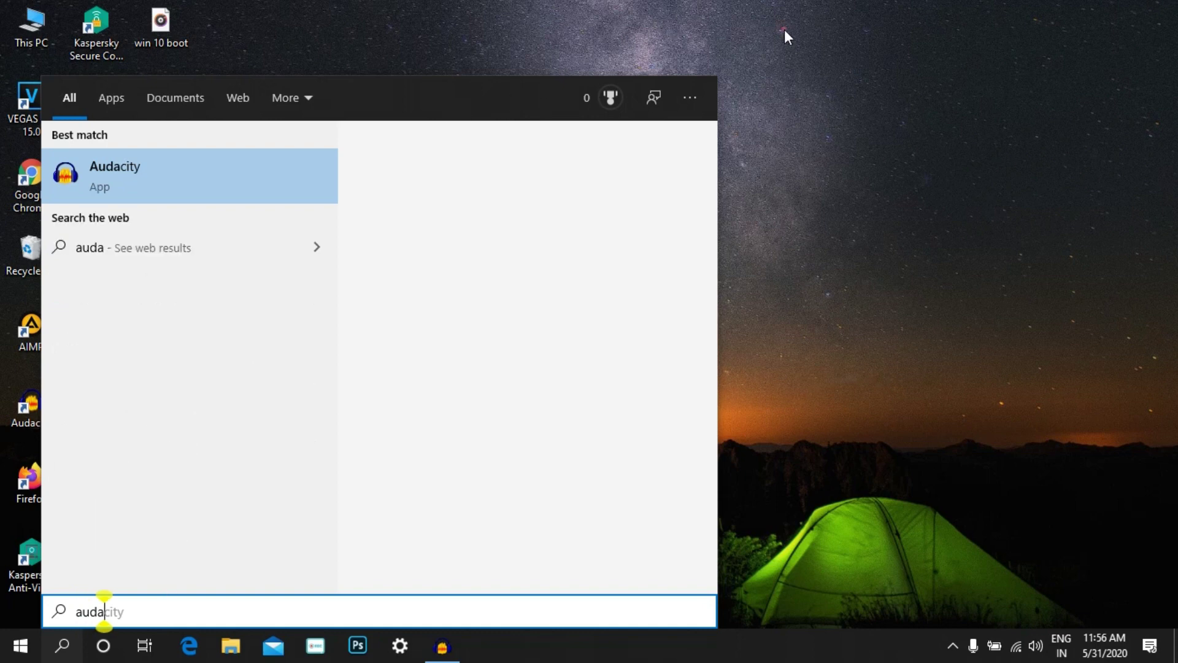
click(629, 380)
click(104, 644)
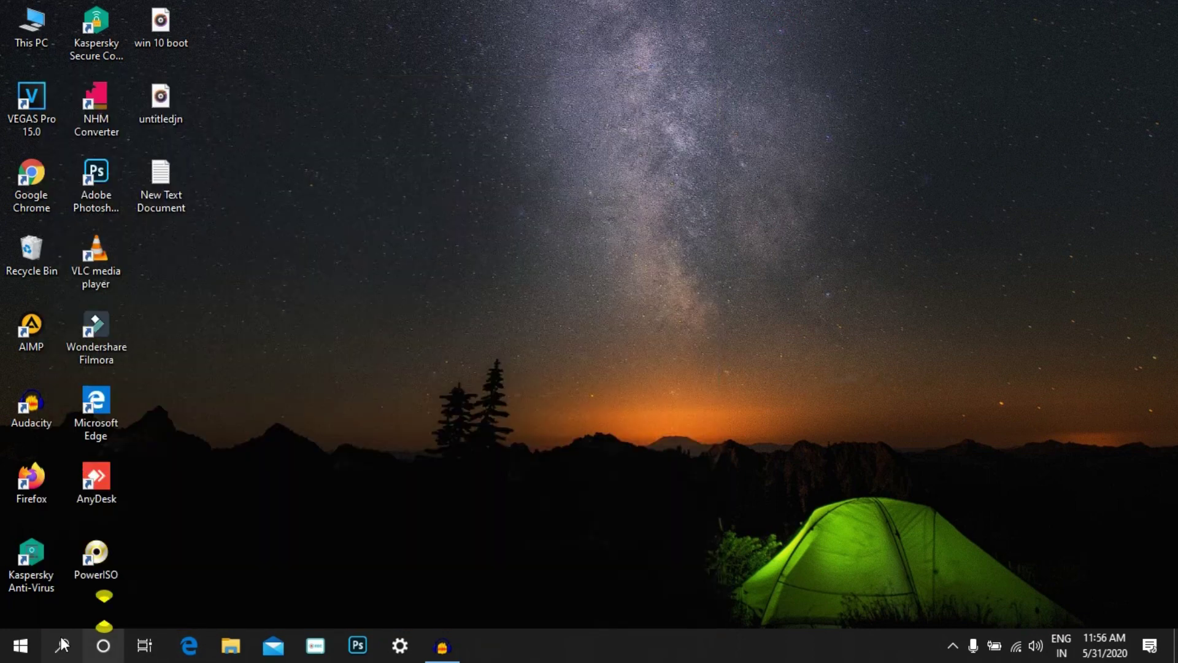